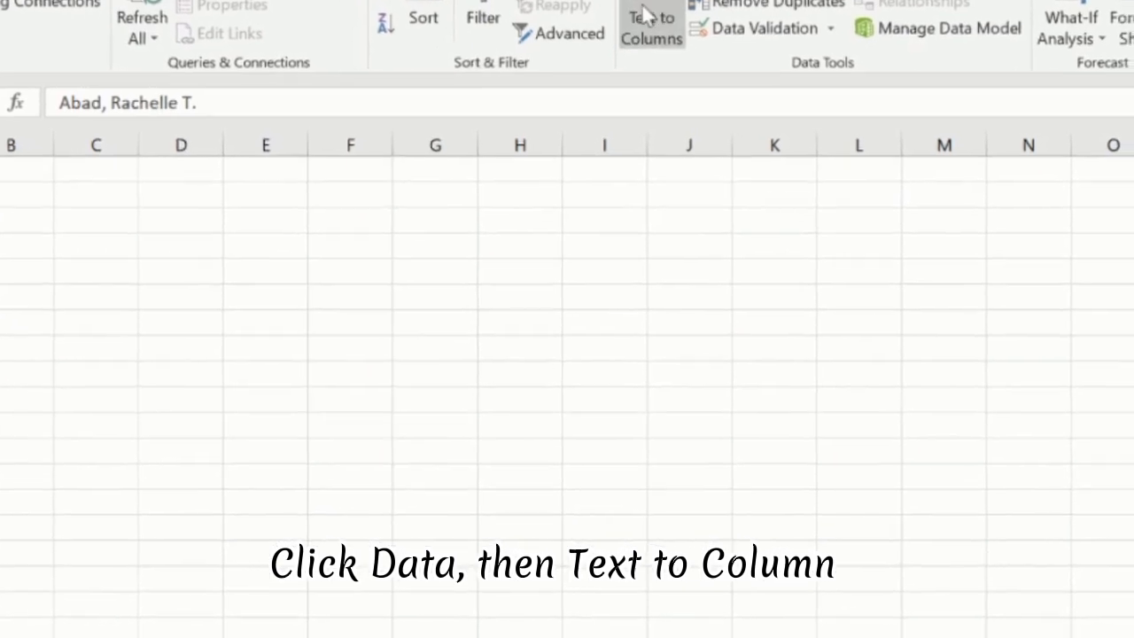
- Open Text to Columns on the selected names and choose Delimited with Comma and Space as delimiters
{"action": "left_click", "coordinate": [665, 36]}
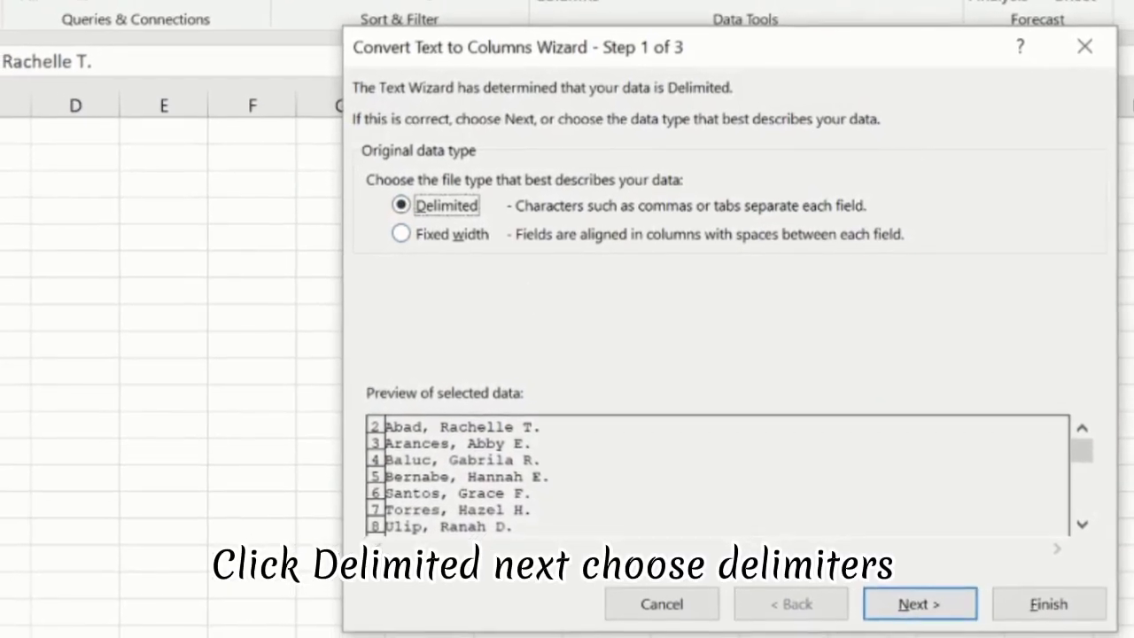
{"action": "left_click", "coordinate": [923, 613]}
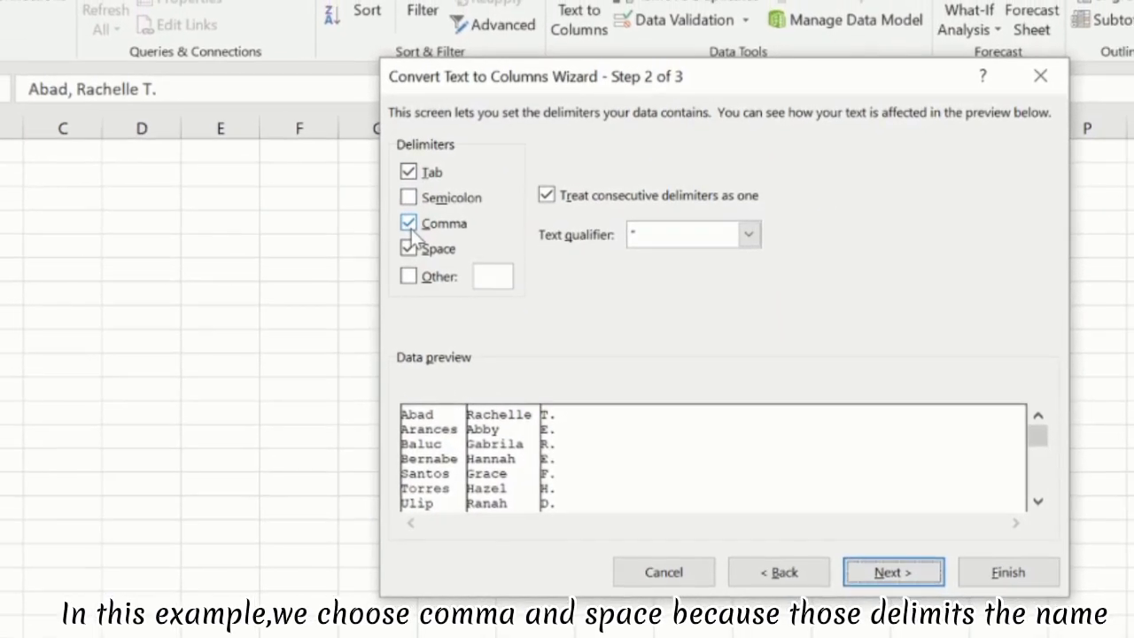
{"action": "left_click", "coordinate": [404, 221]}
{"action": "left_click", "coordinate": [404, 222]}
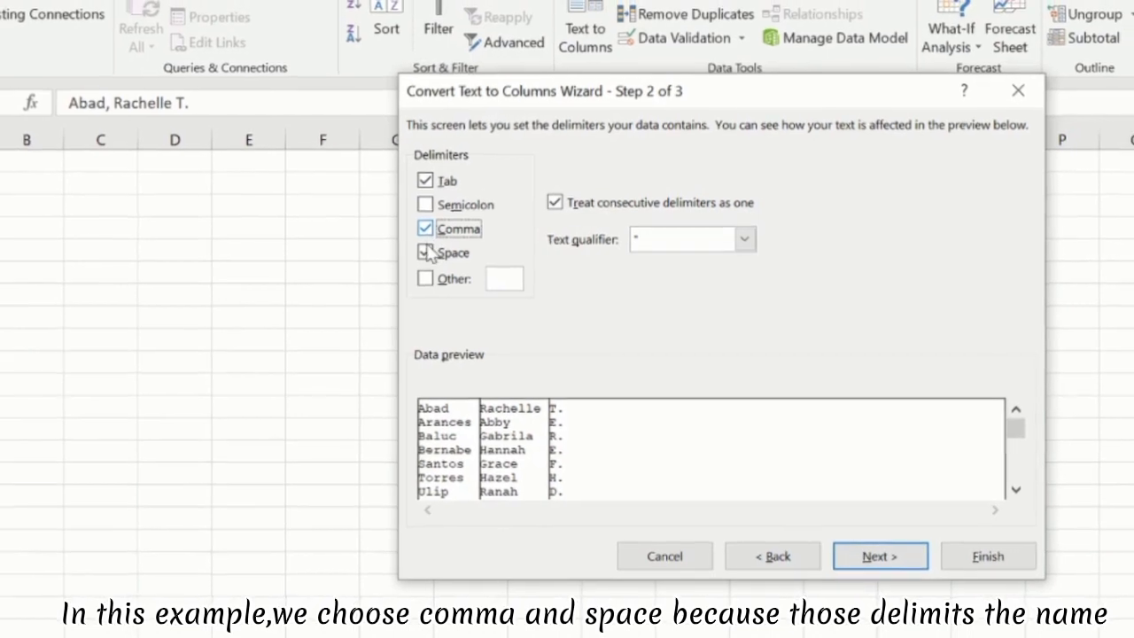
{"action": "left_click", "coordinate": [422, 252]}
{"action": "left_click", "coordinate": [422, 252]}
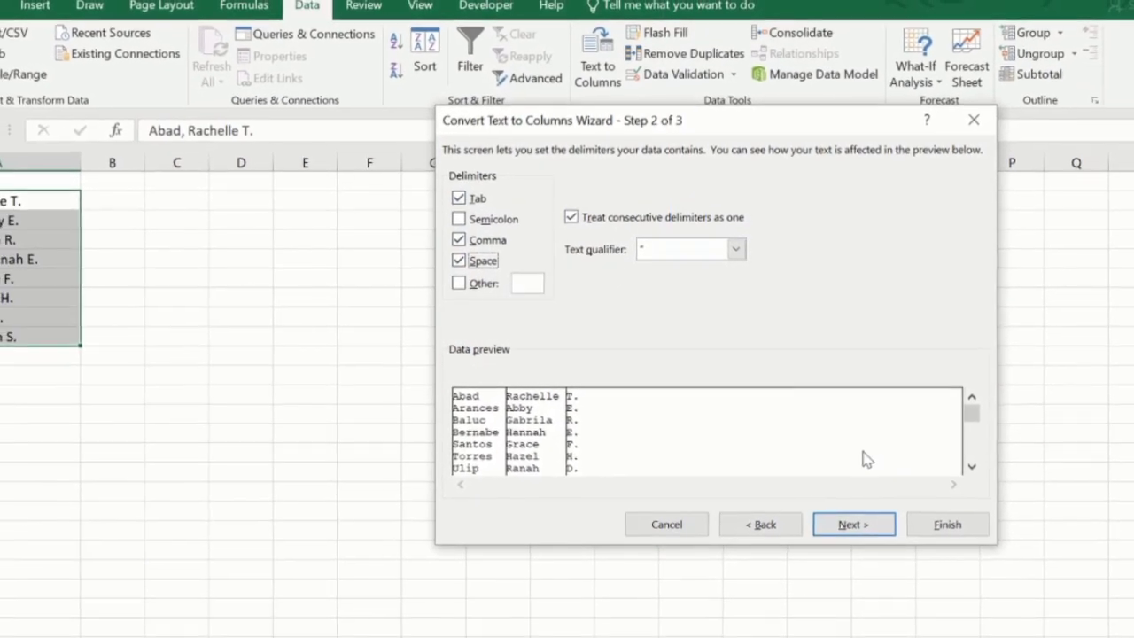
{"action": "left_click", "coordinate": [851, 532]}
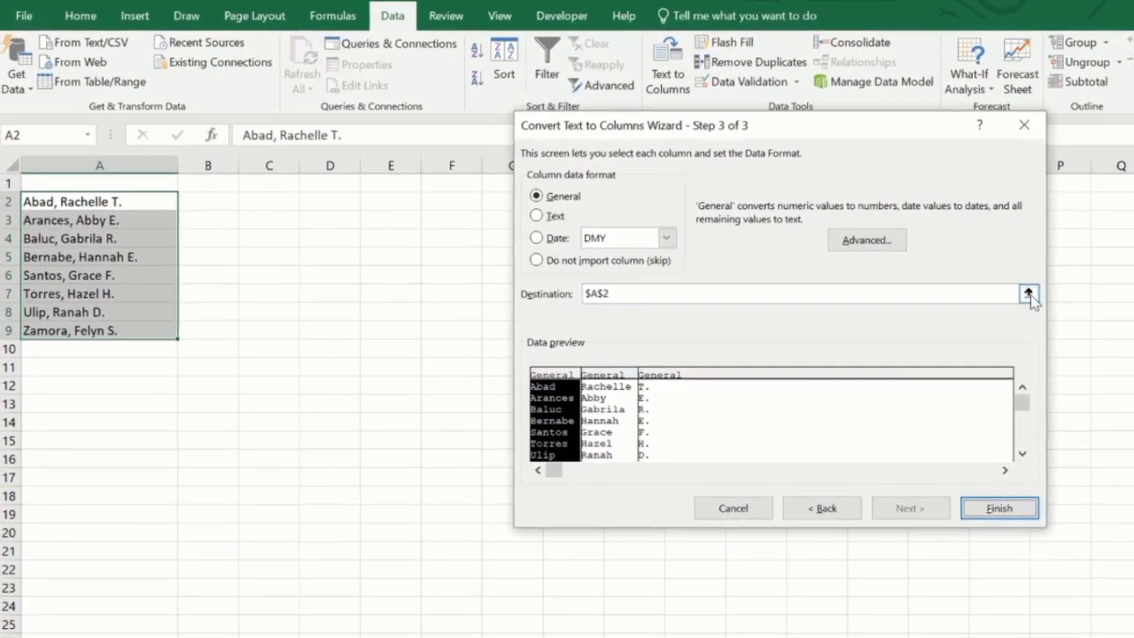
- Set the output destination to cell B2 and finish the conversion
{"action": "left_click", "coordinate": [1011, 295]}
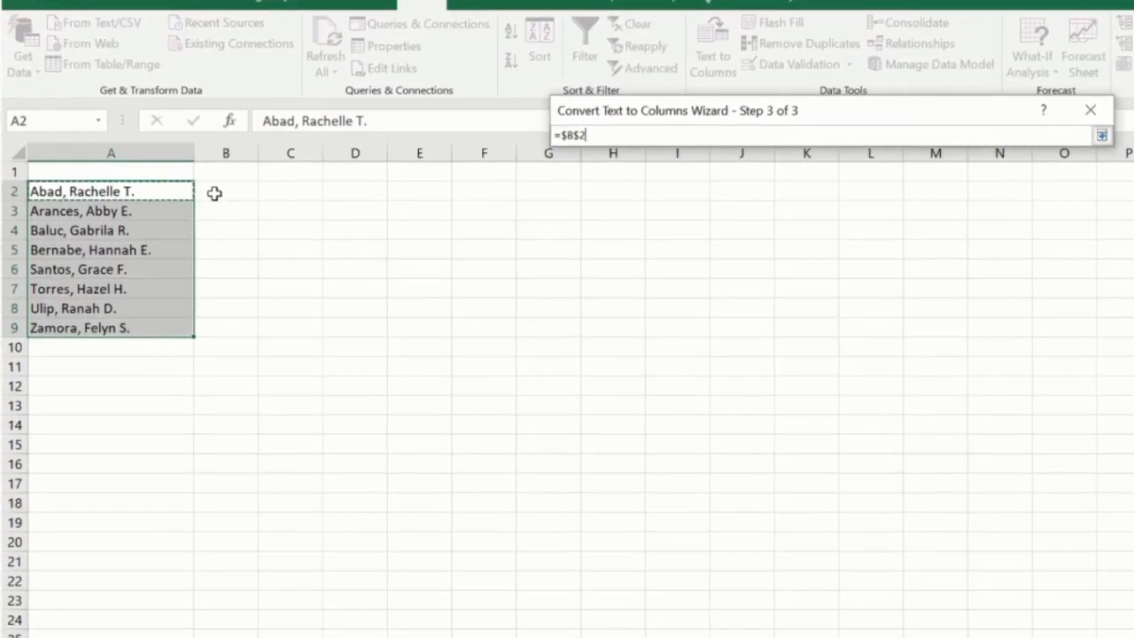
{"action": "left_click", "coordinate": [220, 191]}
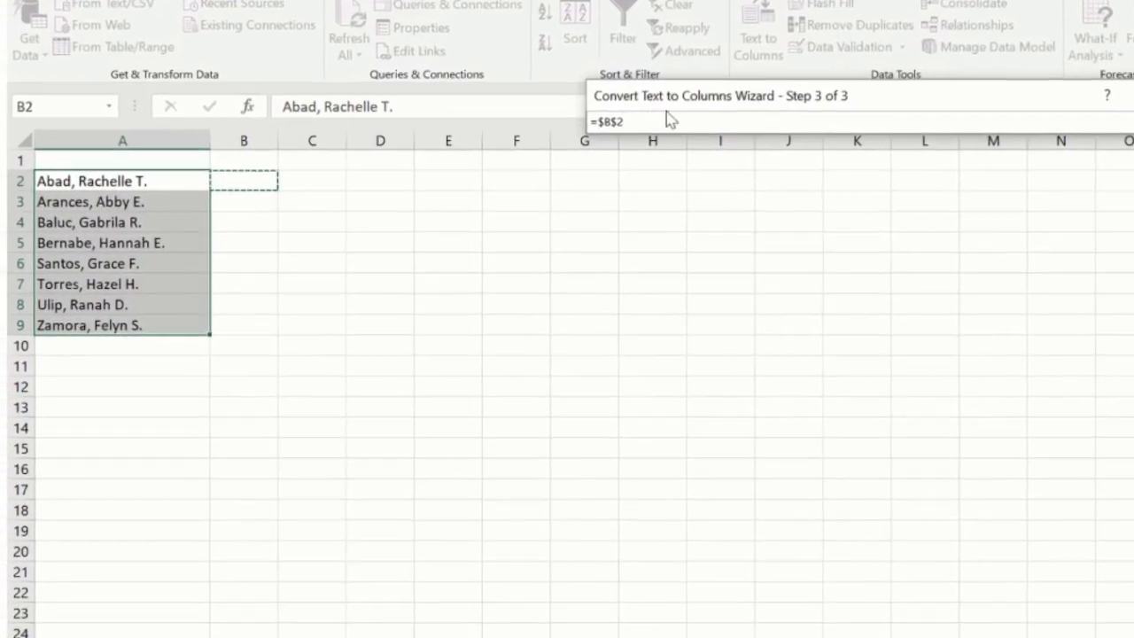
{"action": "key", "text": "Return"}
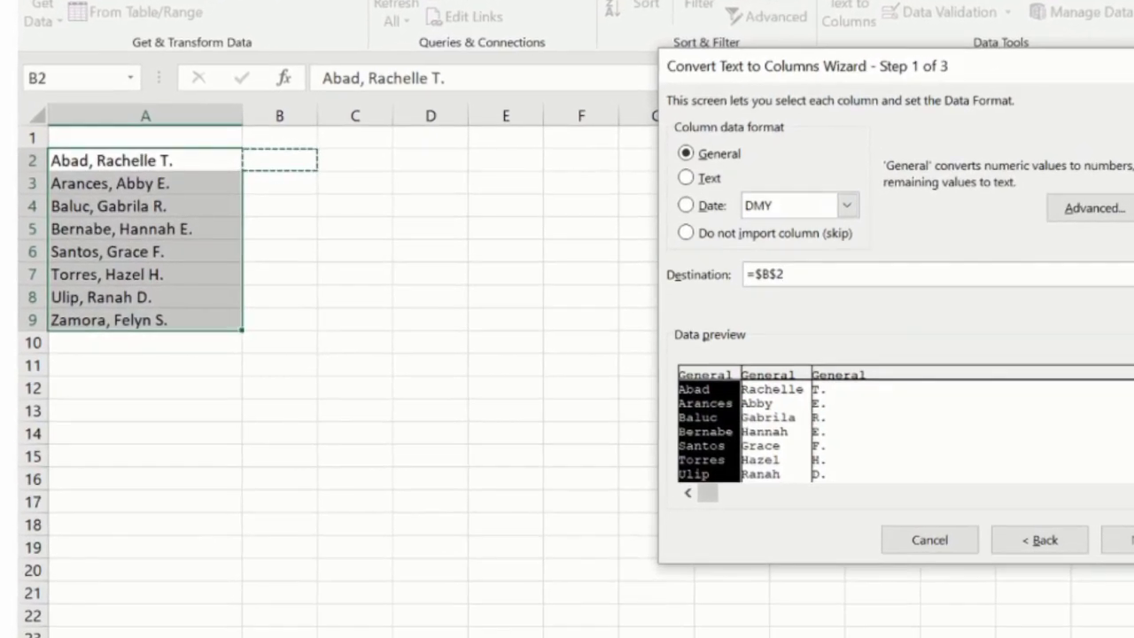
{"action": "key", "text": "Return"}
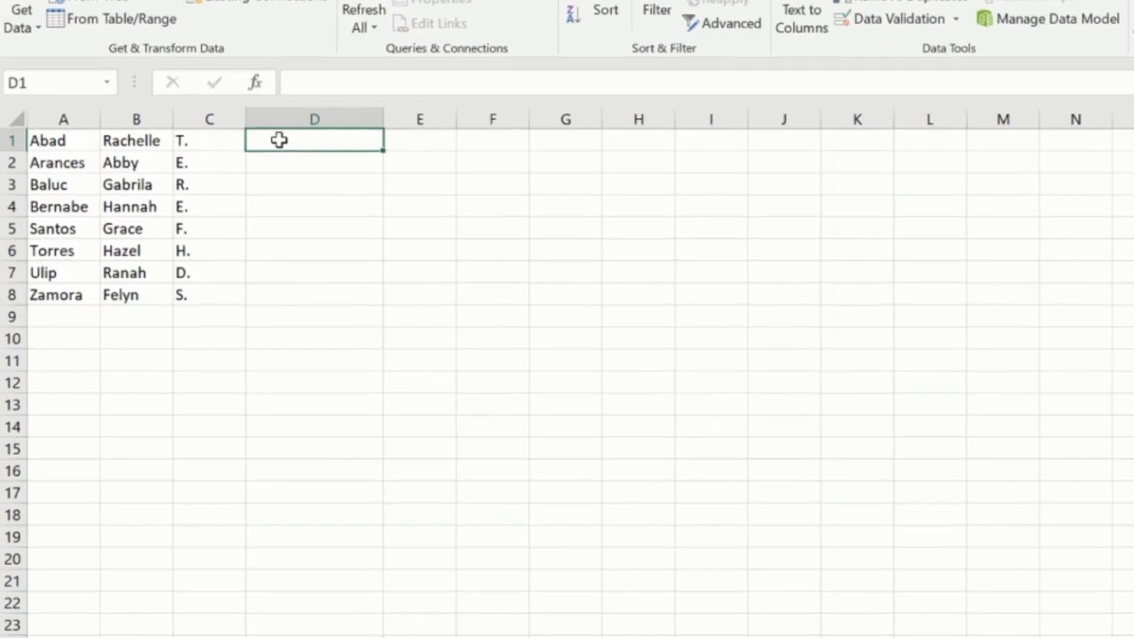
- Begin a CONCATENATE formula in D1 that joins B1 with a space
{"action": "type", "text": "="}
{"action": "key", "text": "BackSpace"}
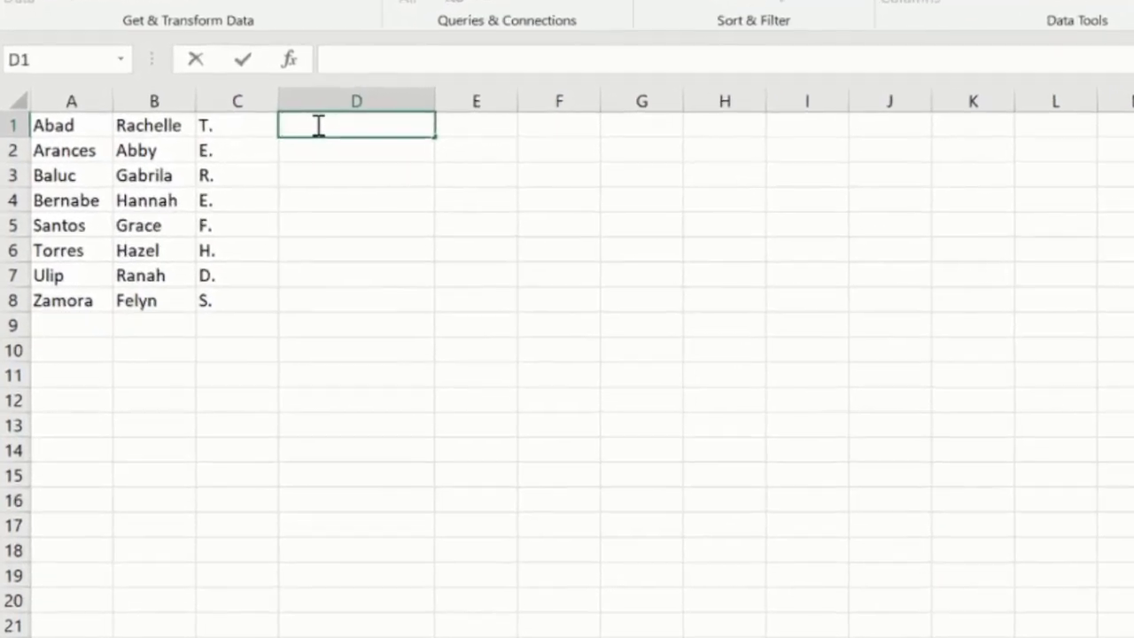
{"action": "type", "text": "="}
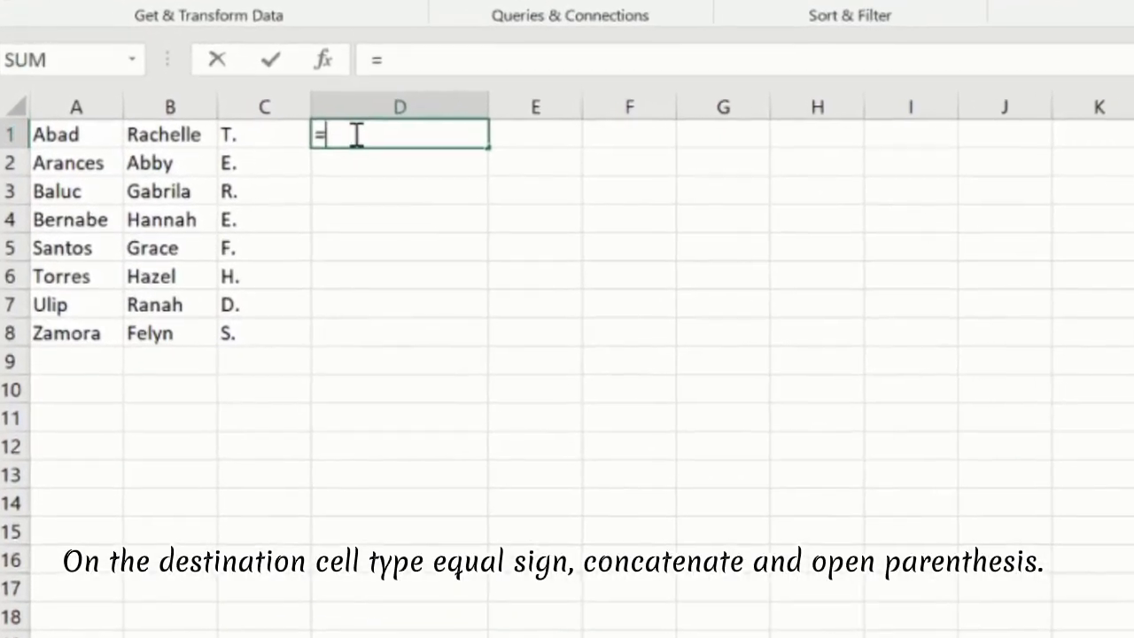
{"action": "type", "text": "COn"}
{"action": "type", "text": "catenate"}
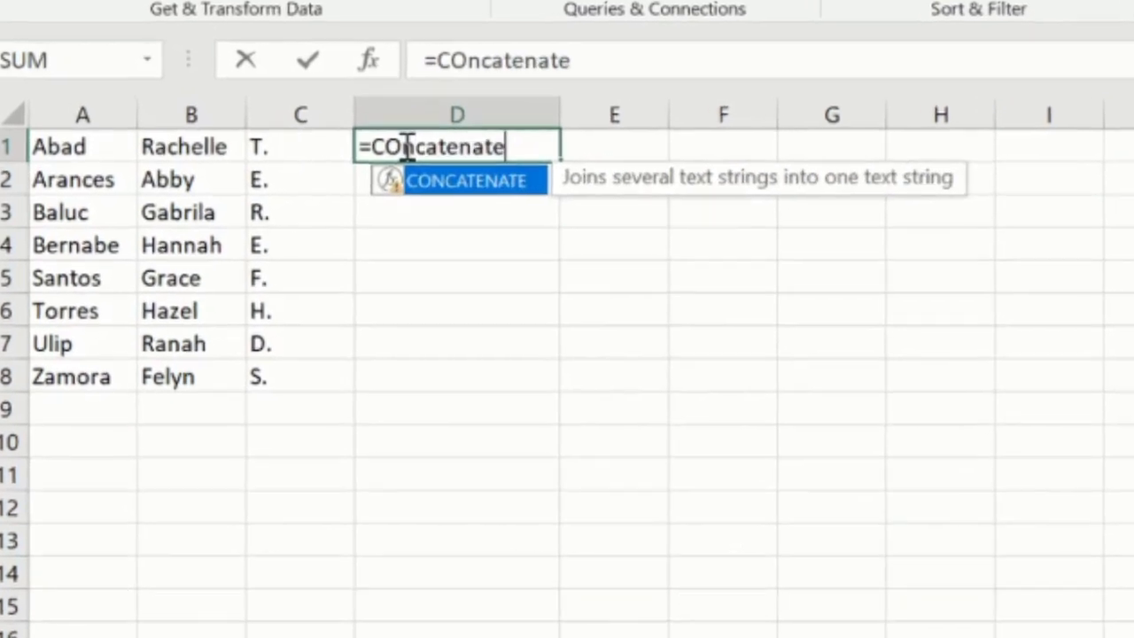
{"action": "type", "text": "("}
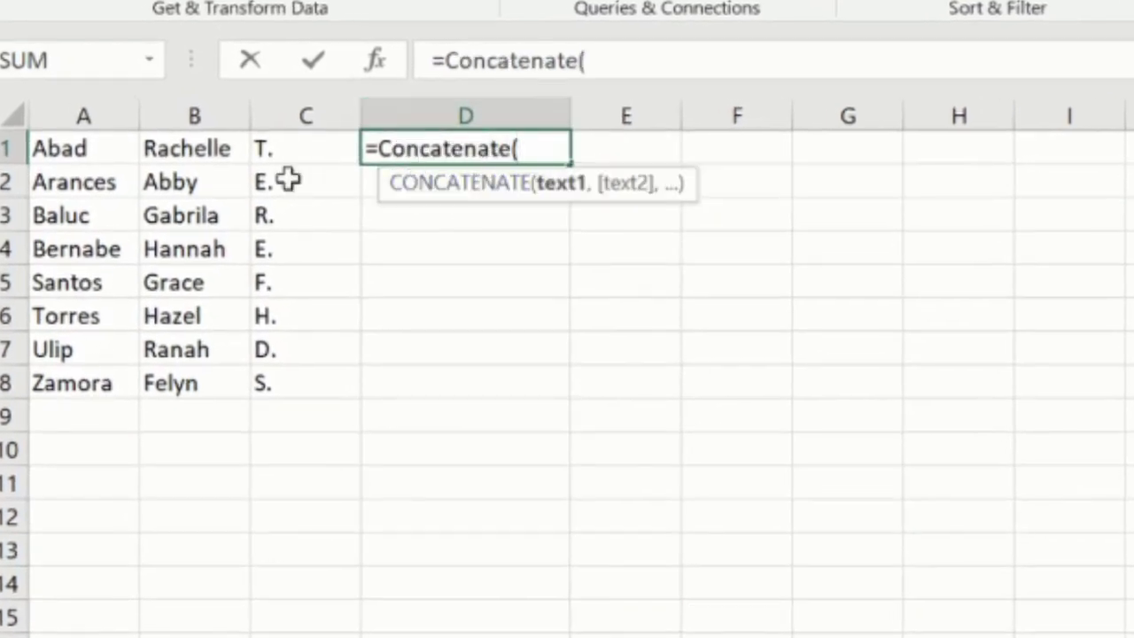
{"action": "left_click", "coordinate": [198, 145]}
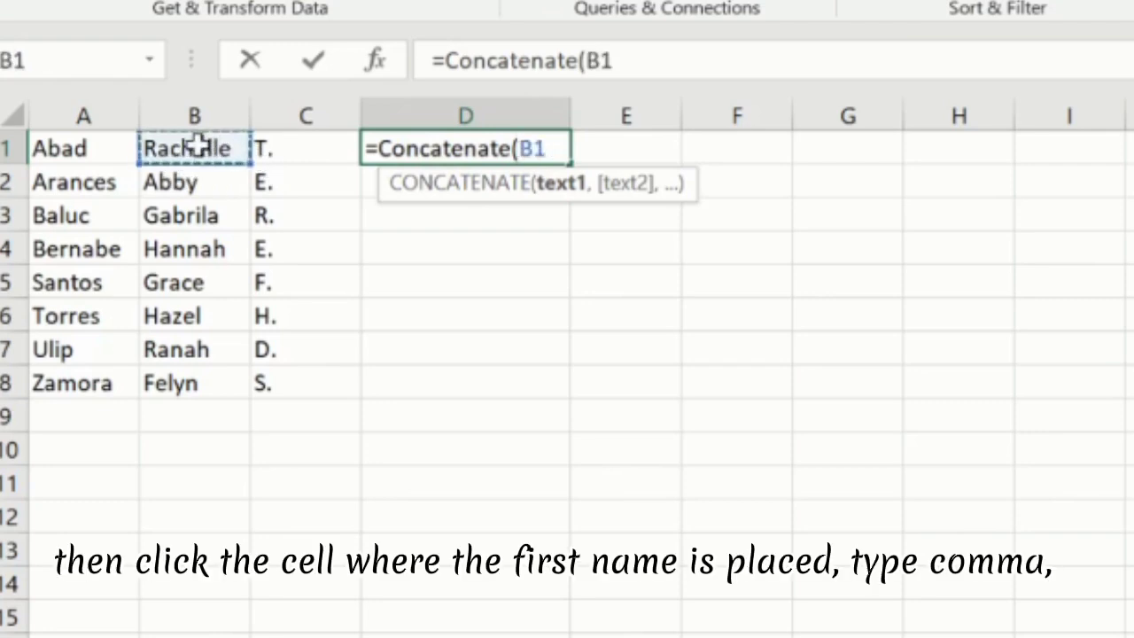
{"action": "type", "text": ","}
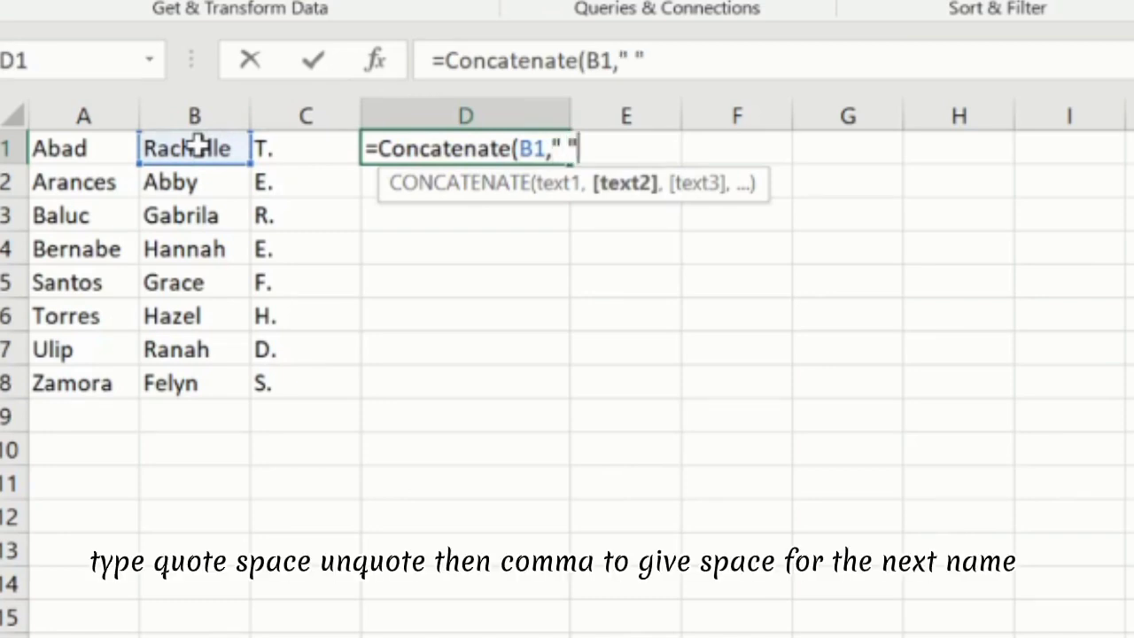
{"action": "type", "text": "\" \","}
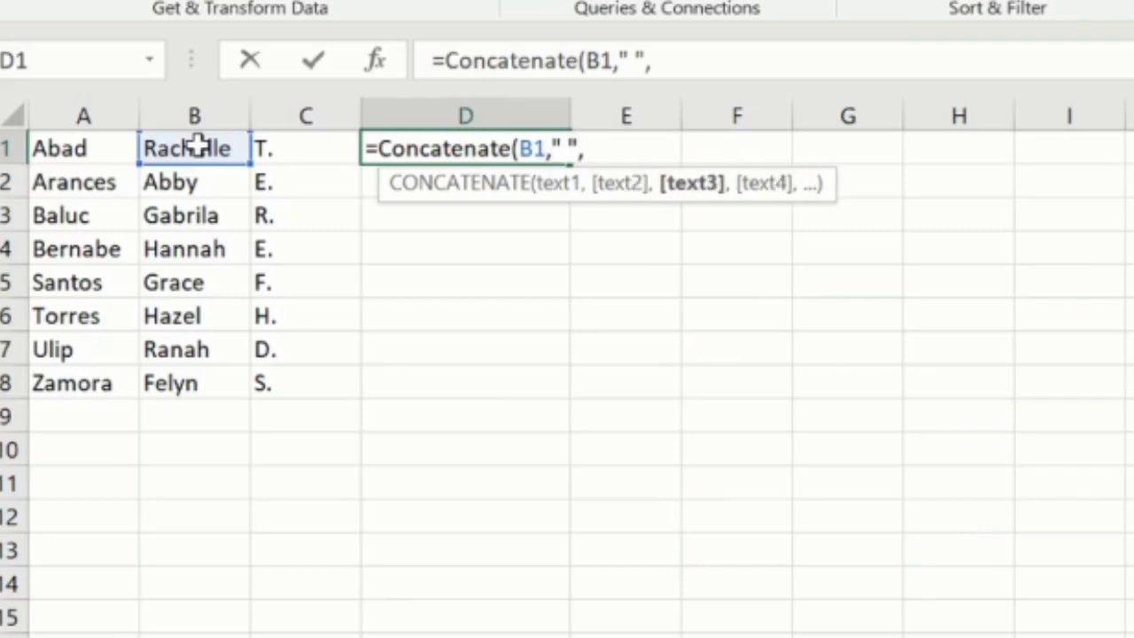
- Complete the formula with C1, another space and A1, closing the parenthesis and entering it
{"action": "left_click", "coordinate": [299, 149]}
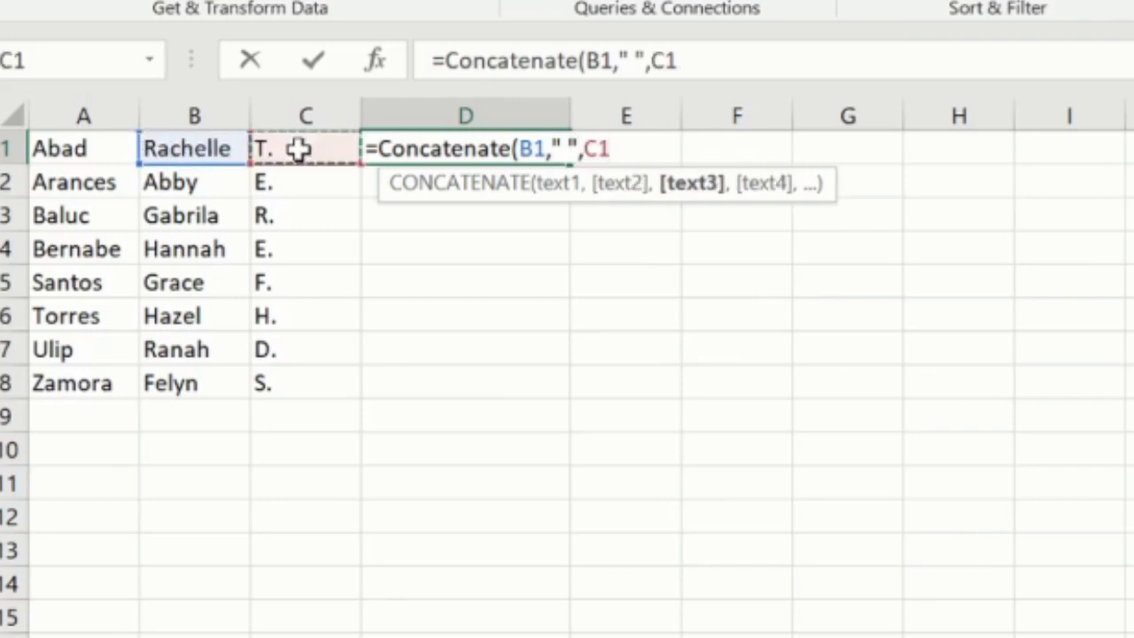
{"action": "type", "text": ","}
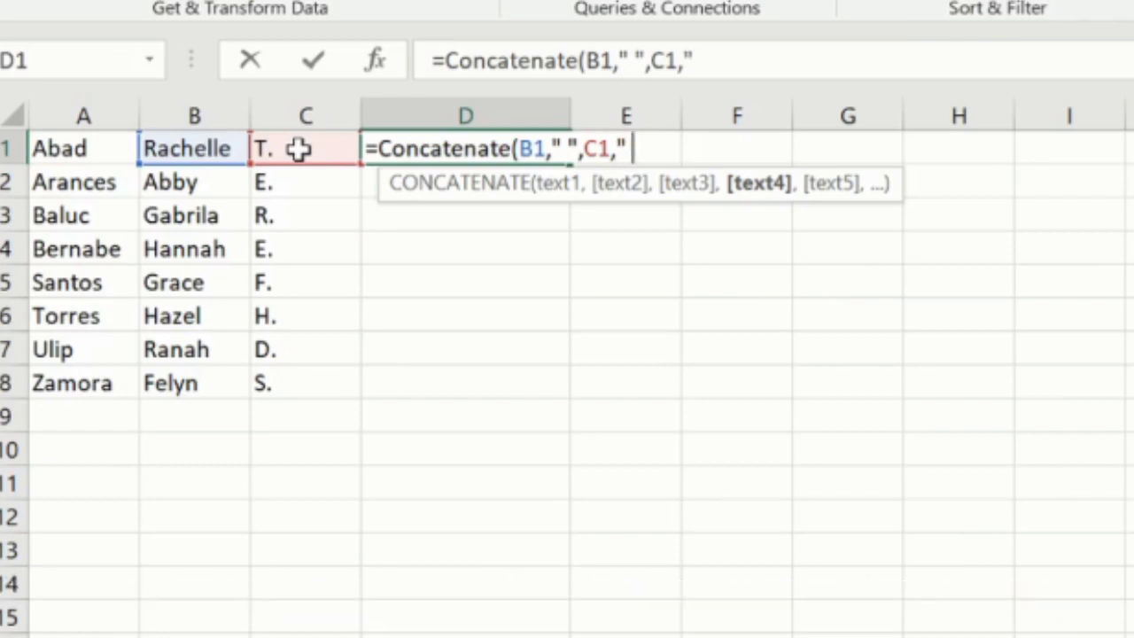
{"action": "type", "text": "\" \","}
{"action": "left_click", "coordinate": [60, 151]}
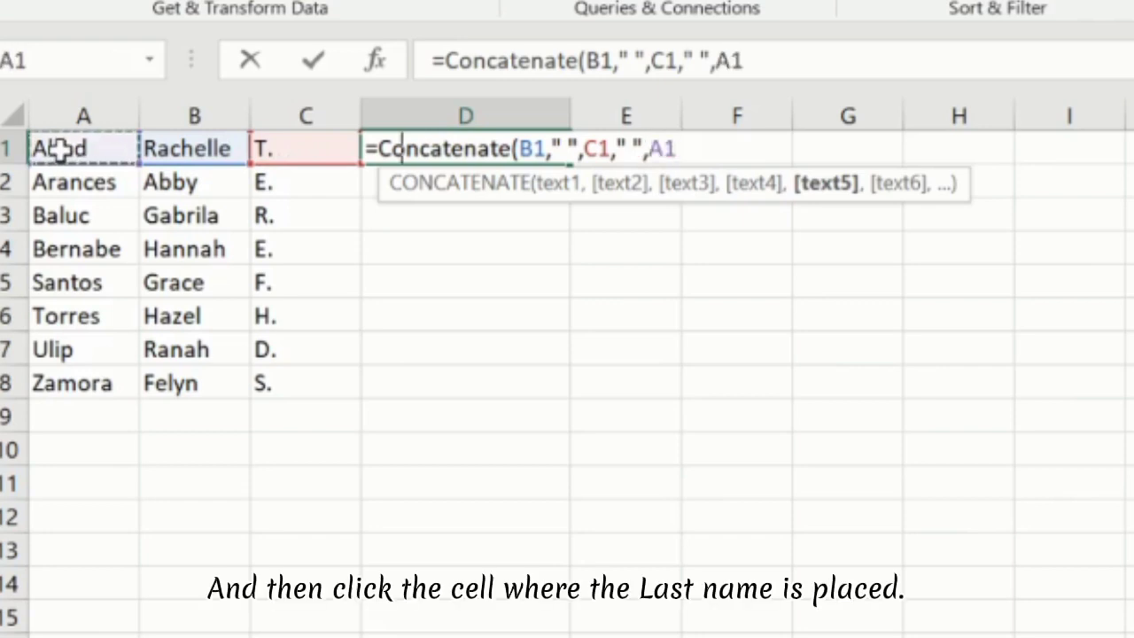
{"action": "type", "text": ")"}
{"action": "key", "text": "Return"}
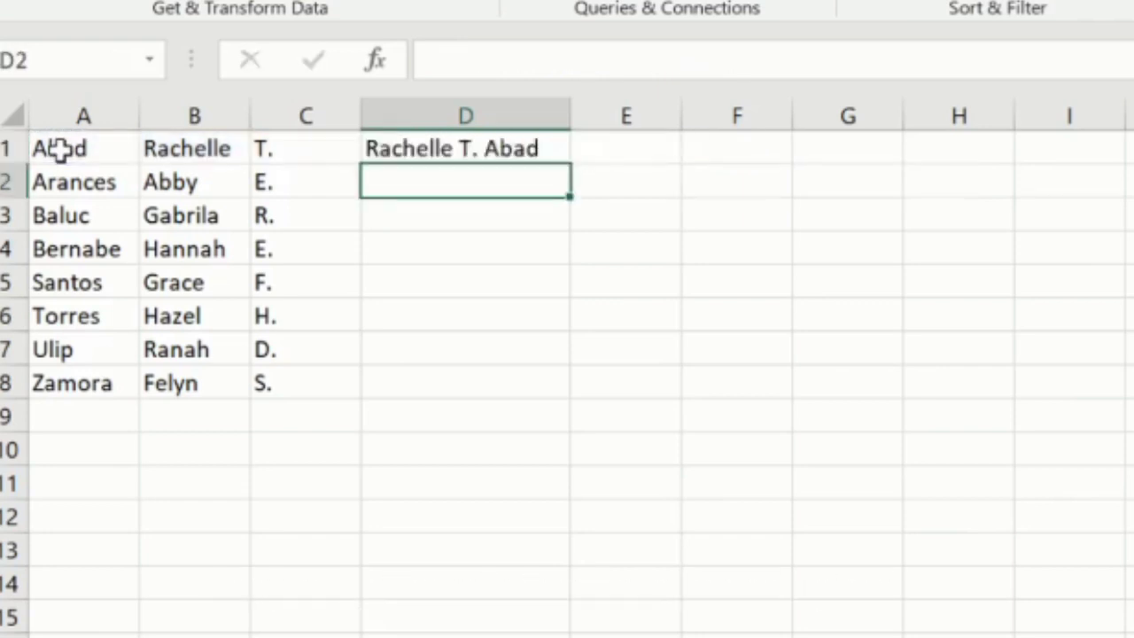
- Fill the D1 concatenate formula down through D8
{"action": "left_click", "coordinate": [540, 147]}
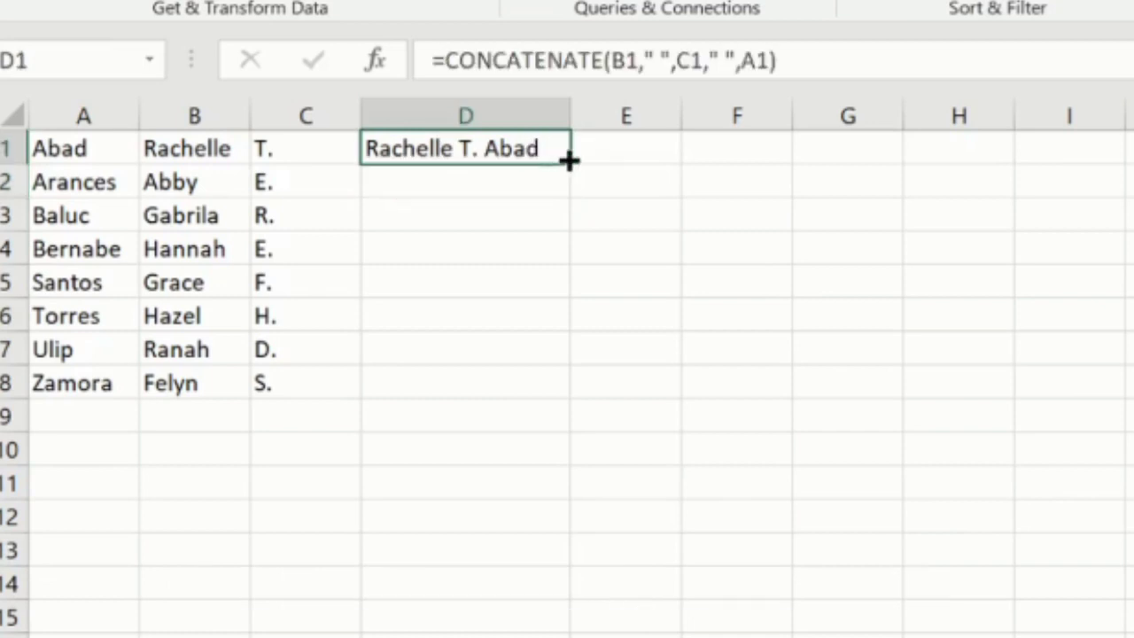
{"action": "double_click", "coordinate": [569, 159]}
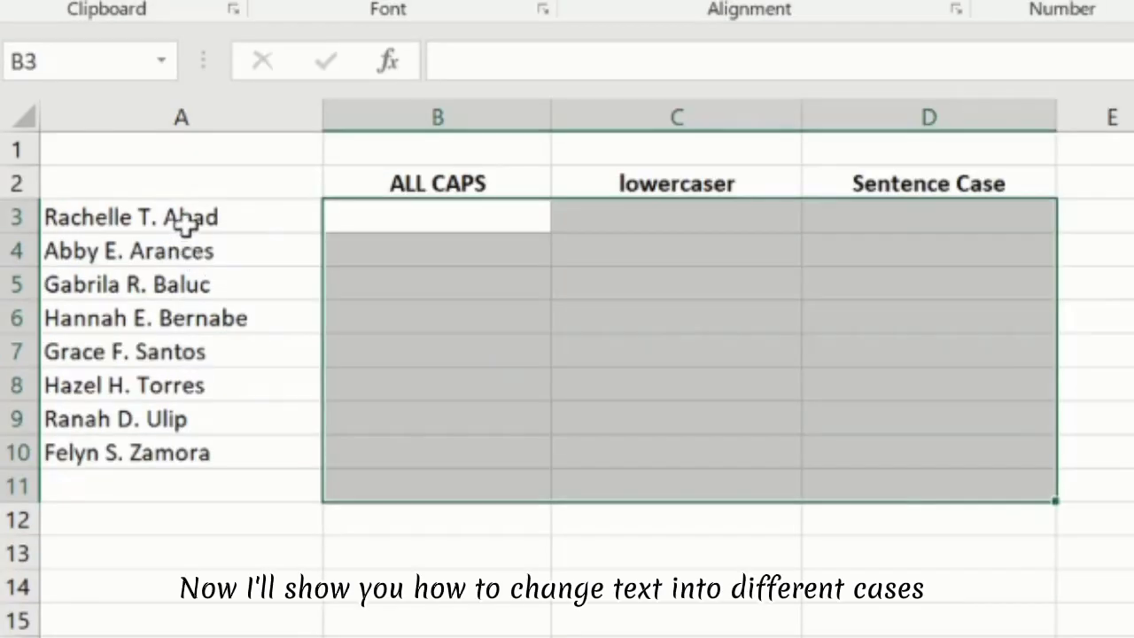
{"action": "left_click_drag", "start_coordinate": [189, 218], "coordinate": [190, 453]}
{"action": "left_click", "coordinate": [379, 181]}
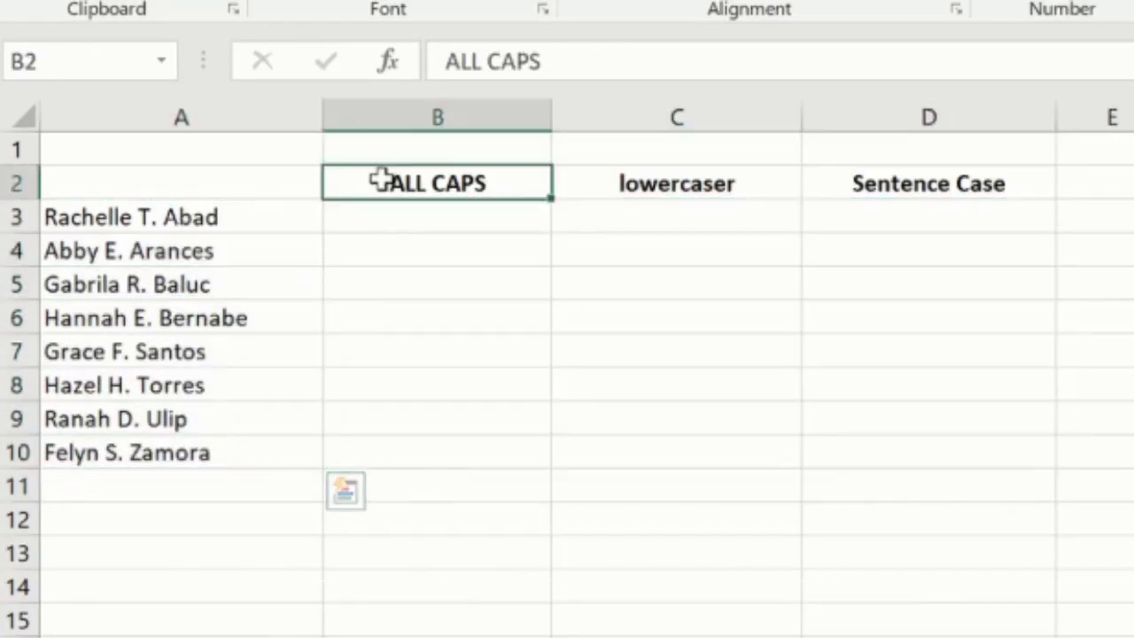
{"action": "left_click_drag", "start_coordinate": [382, 180], "coordinate": [917, 179]}
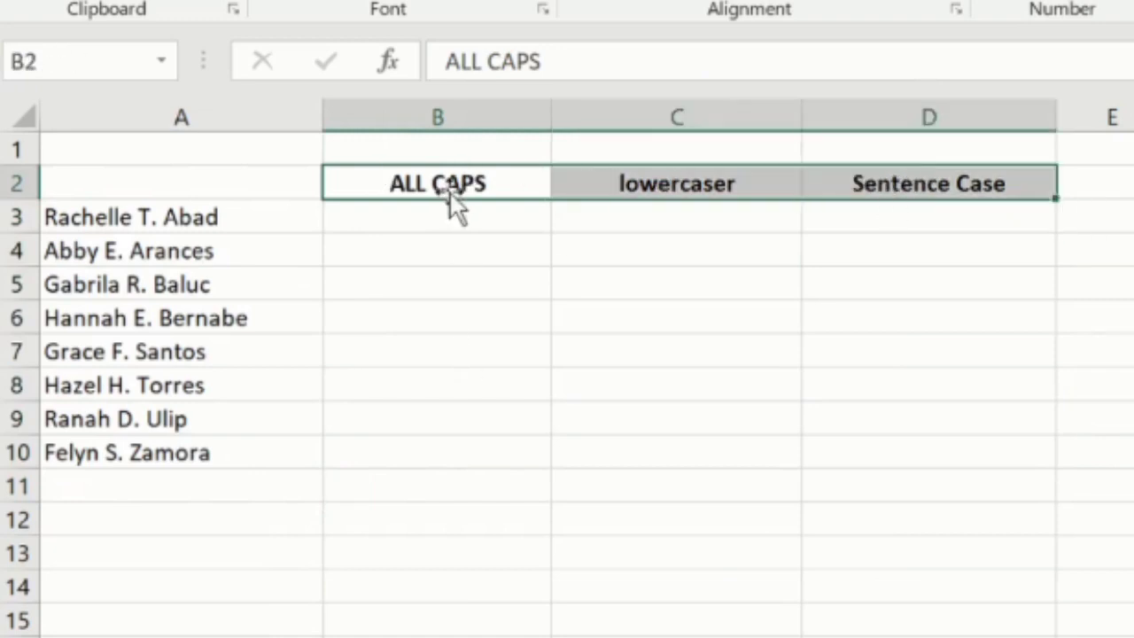
{"action": "left_click", "coordinate": [408, 190]}
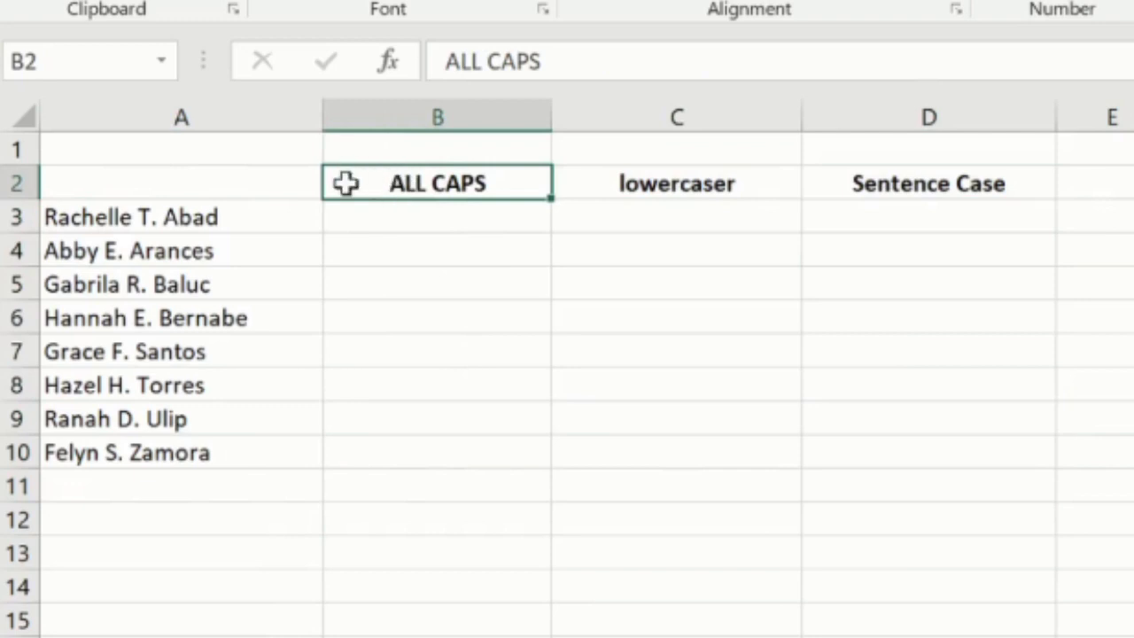
- Enter =UPPER(A3) in B3 under the ALL CAPS header
{"action": "left_click", "coordinate": [397, 224]}
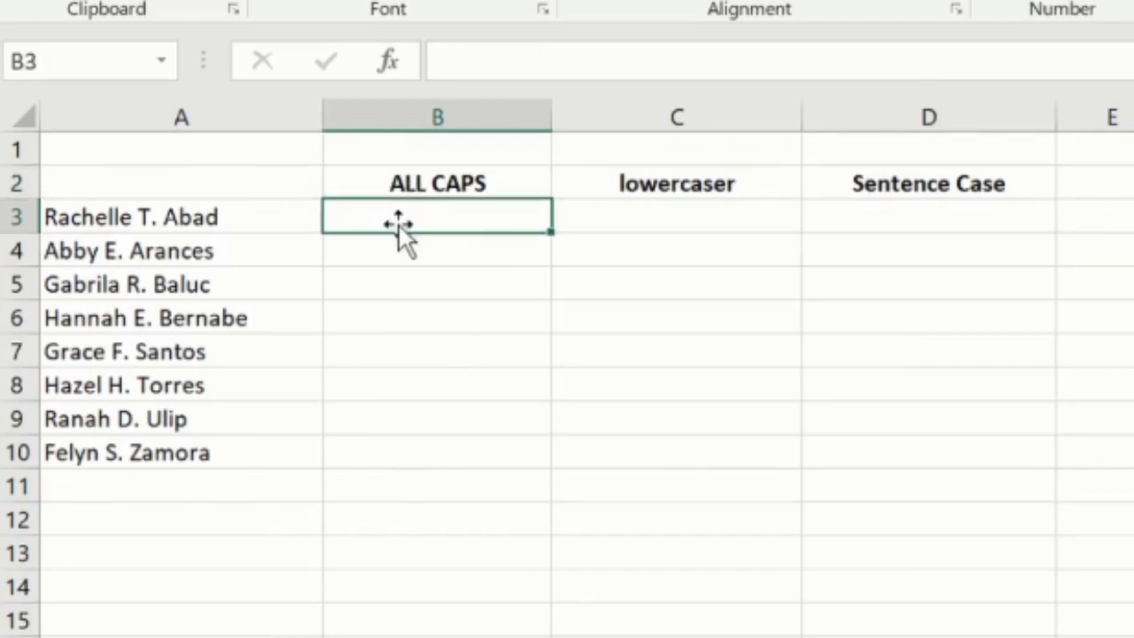
{"action": "type", "text": "="}
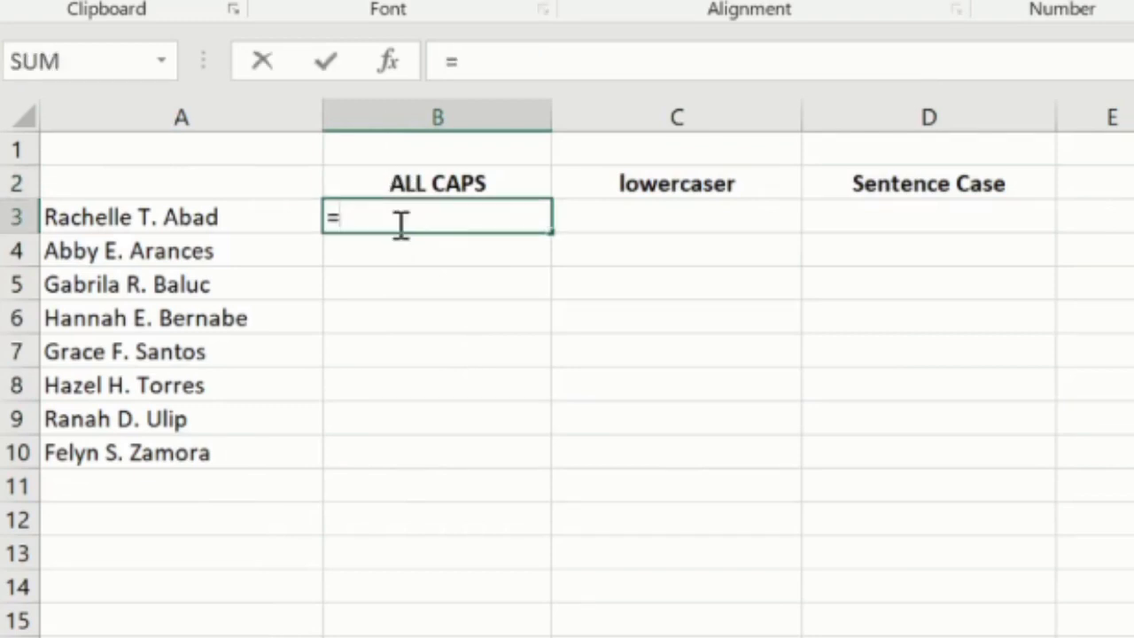
{"action": "type", "text": "UPPER("}
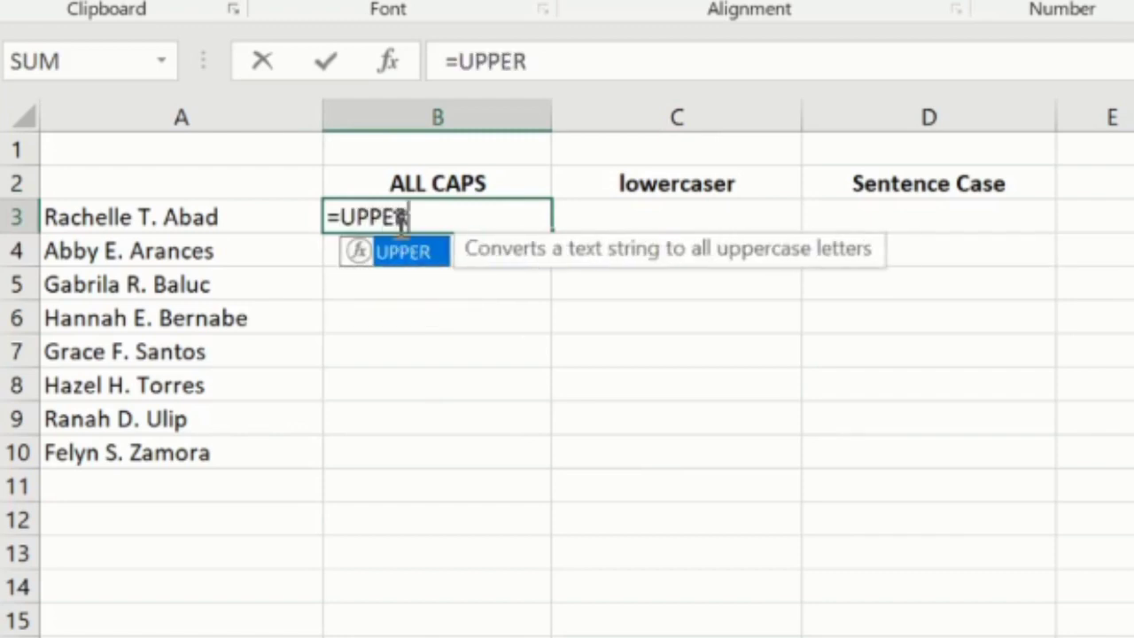
{"action": "left_click", "coordinate": [155, 216]}
{"action": "type", "text": ")"}
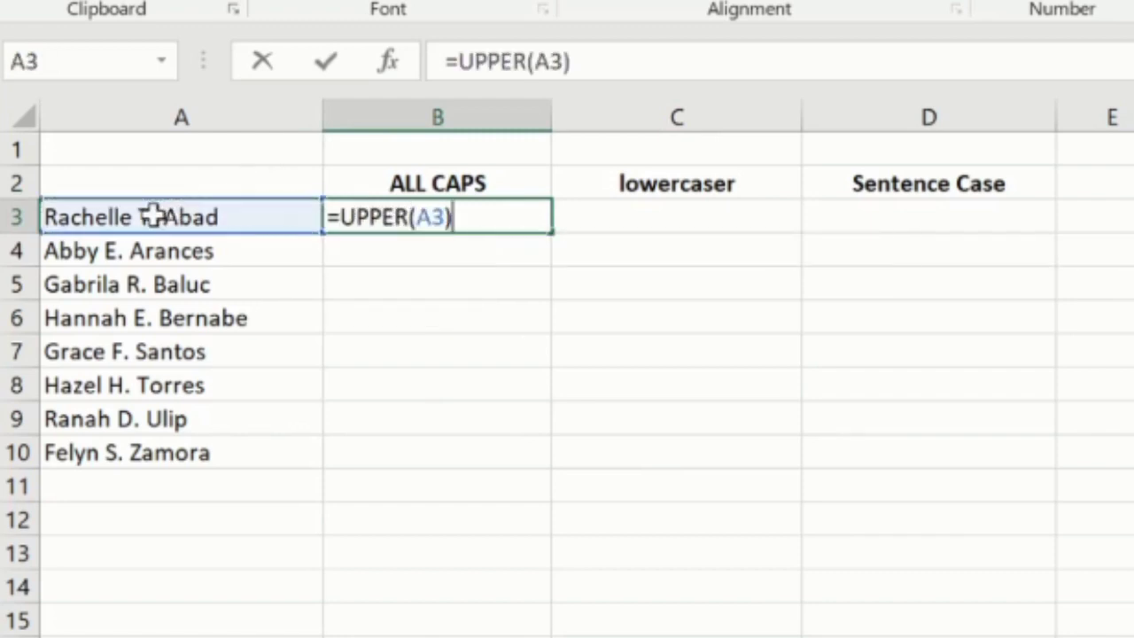
{"action": "key", "text": "Return"}
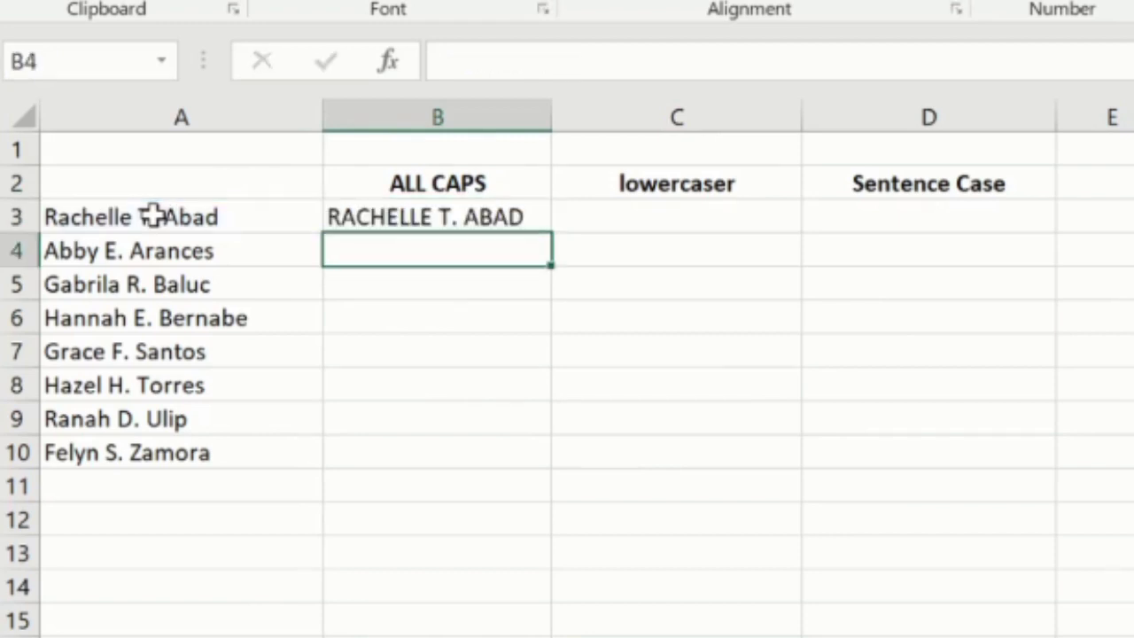
- Fill the UPPER formula in B3 down to B10
{"action": "left_click", "coordinate": [450, 213]}
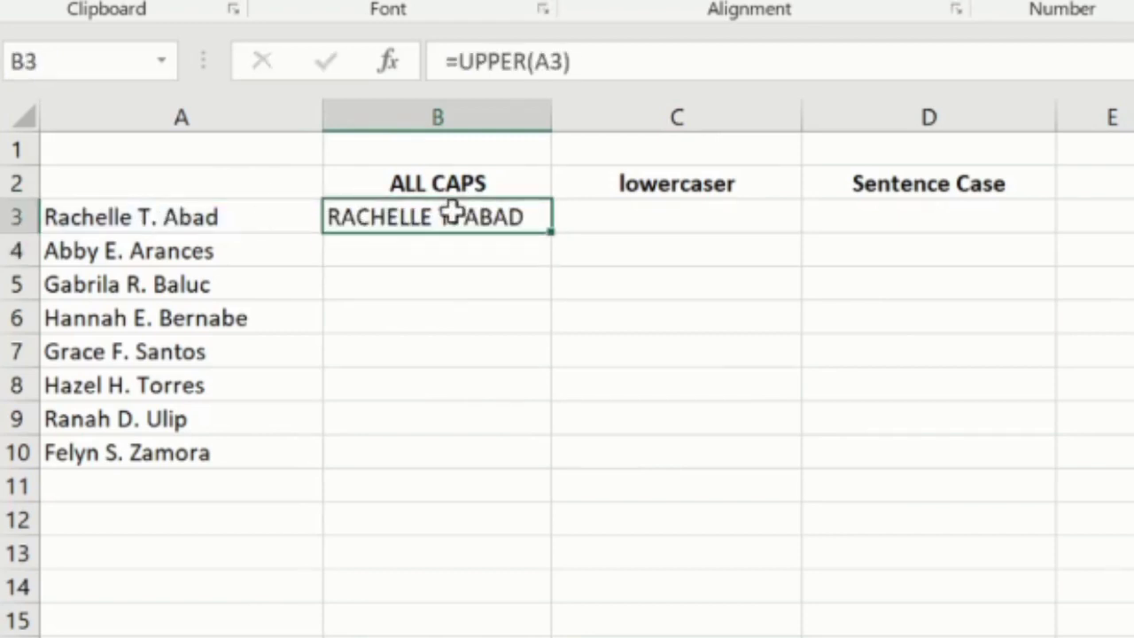
{"action": "double_click", "coordinate": [548, 223]}
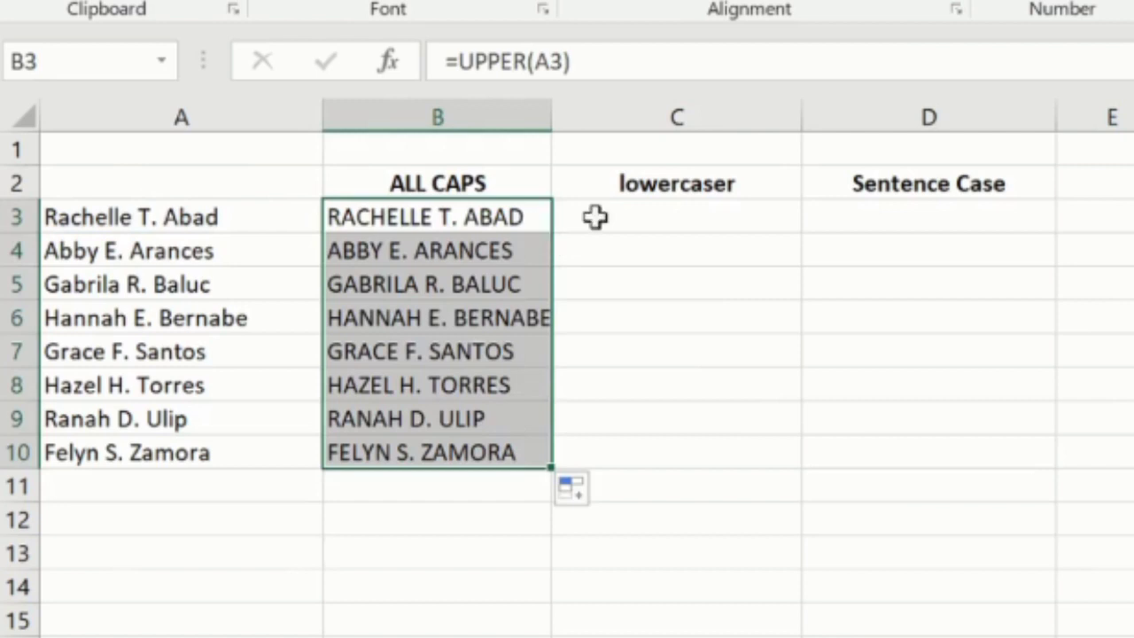
- Enter the formula =LOWER(A3) in C3 under the lowercaser header
{"action": "left_click", "coordinate": [666, 213]}
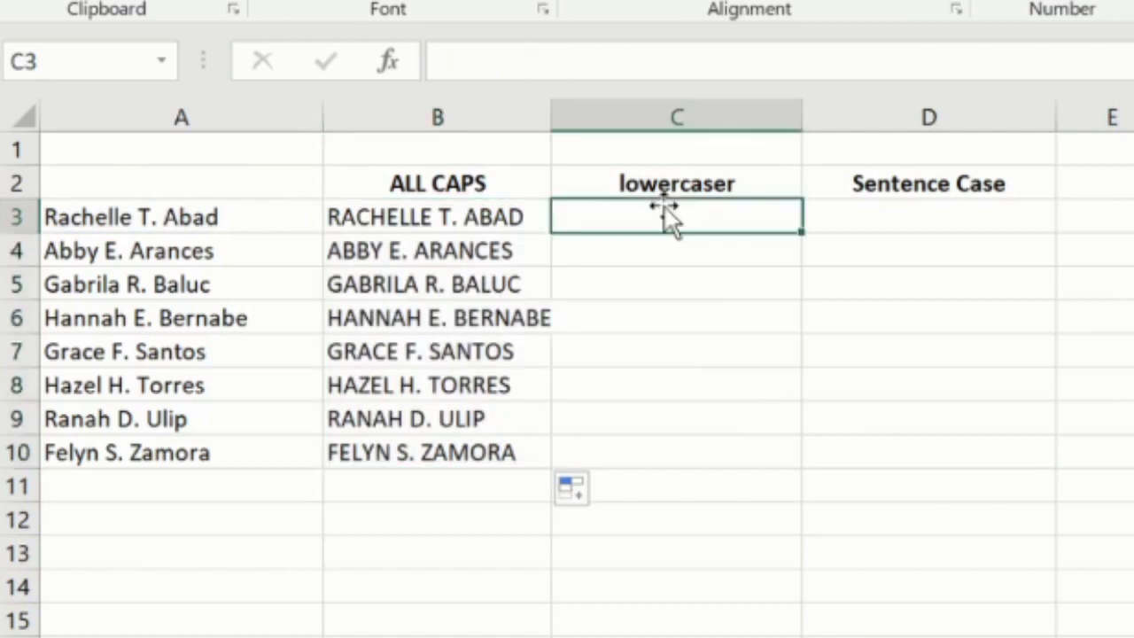
{"action": "left_click", "coordinate": [594, 181]}
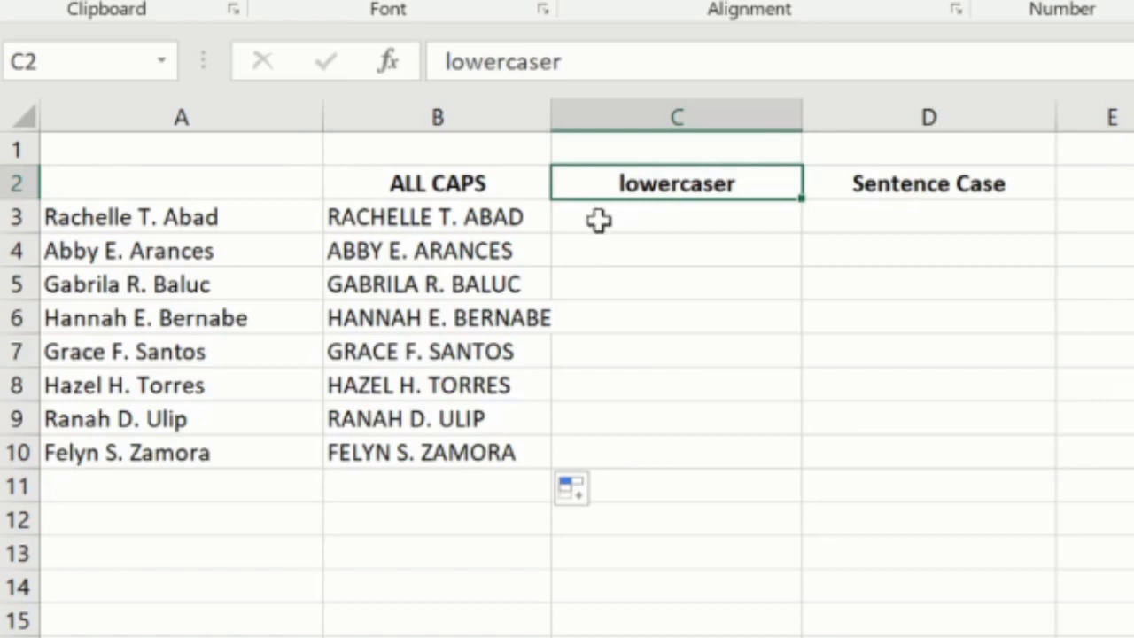
{"action": "left_click", "coordinate": [599, 220]}
{"action": "type", "text": "="}
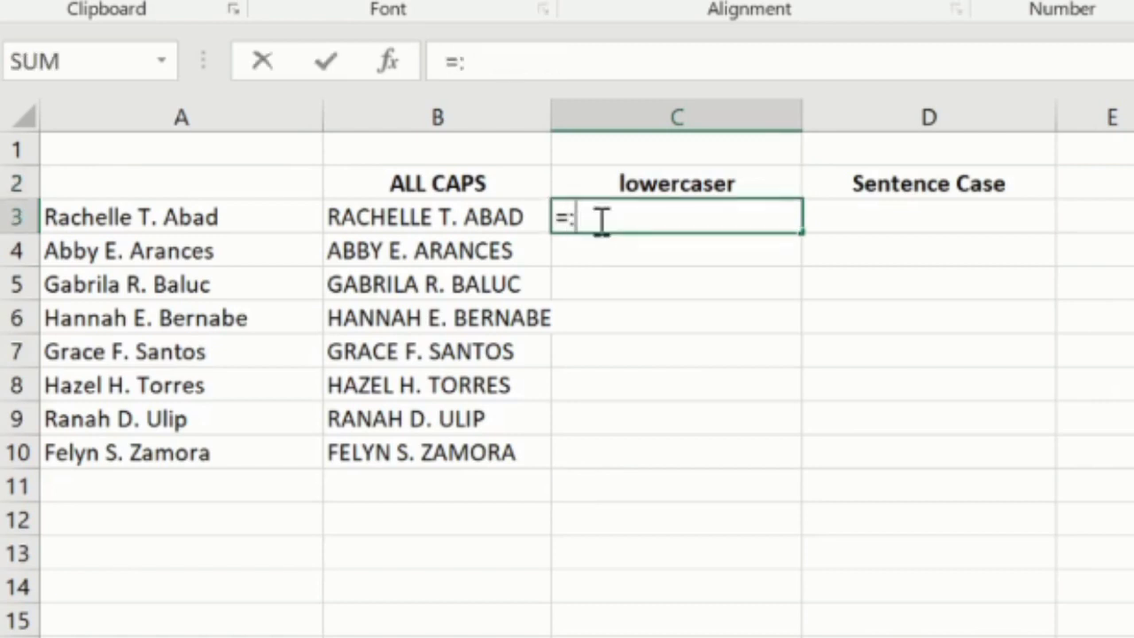
{"action": "type", "text": "LOWER)"}
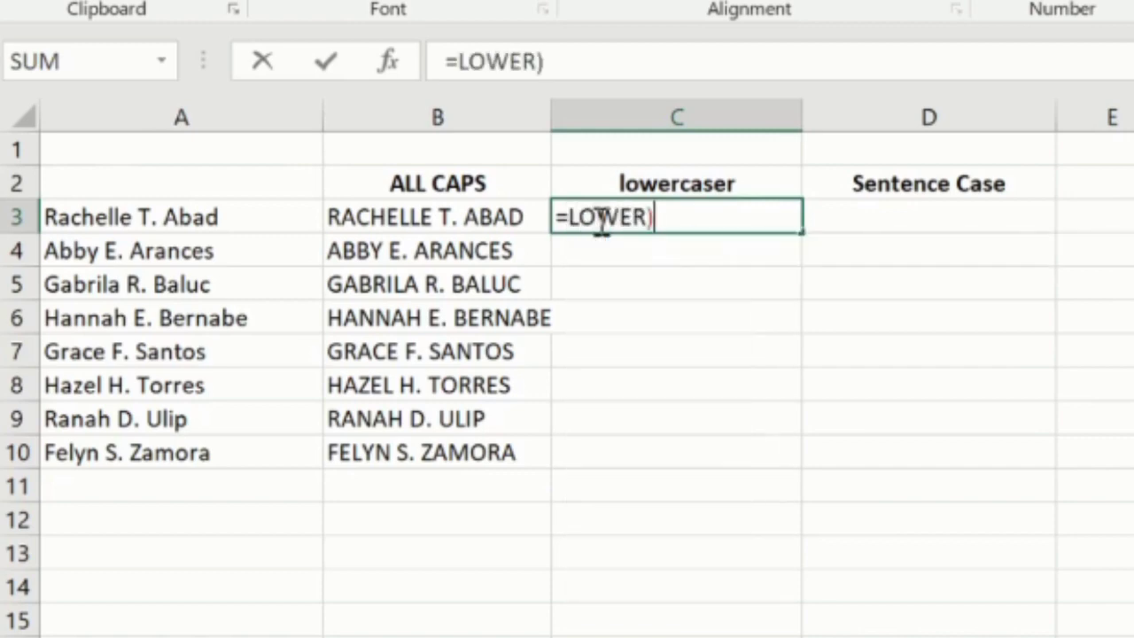
{"action": "key", "text": "BackSpace"}
{"action": "type", "text": "("}
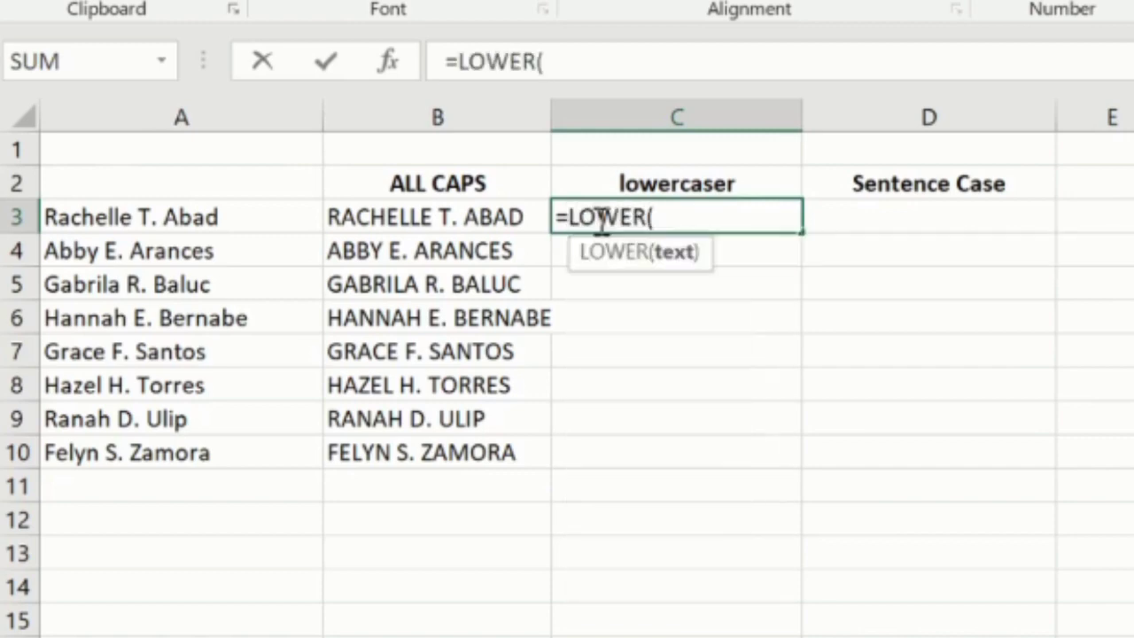
{"action": "left_click", "coordinate": [257, 219]}
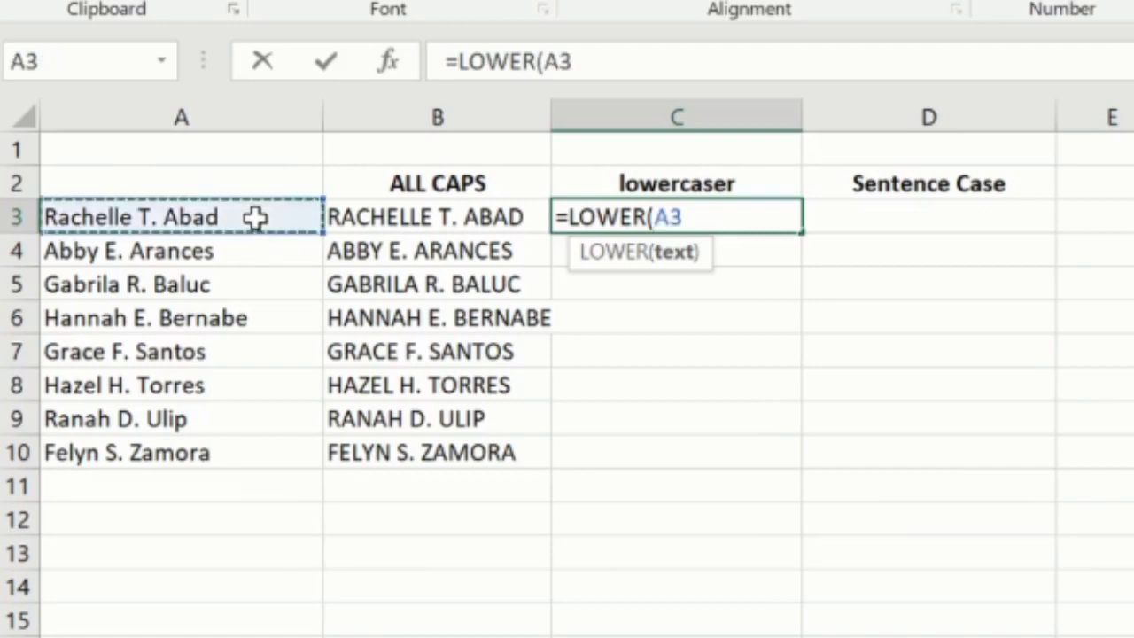
{"action": "type", "text": ")"}
{"action": "key", "text": "Return"}
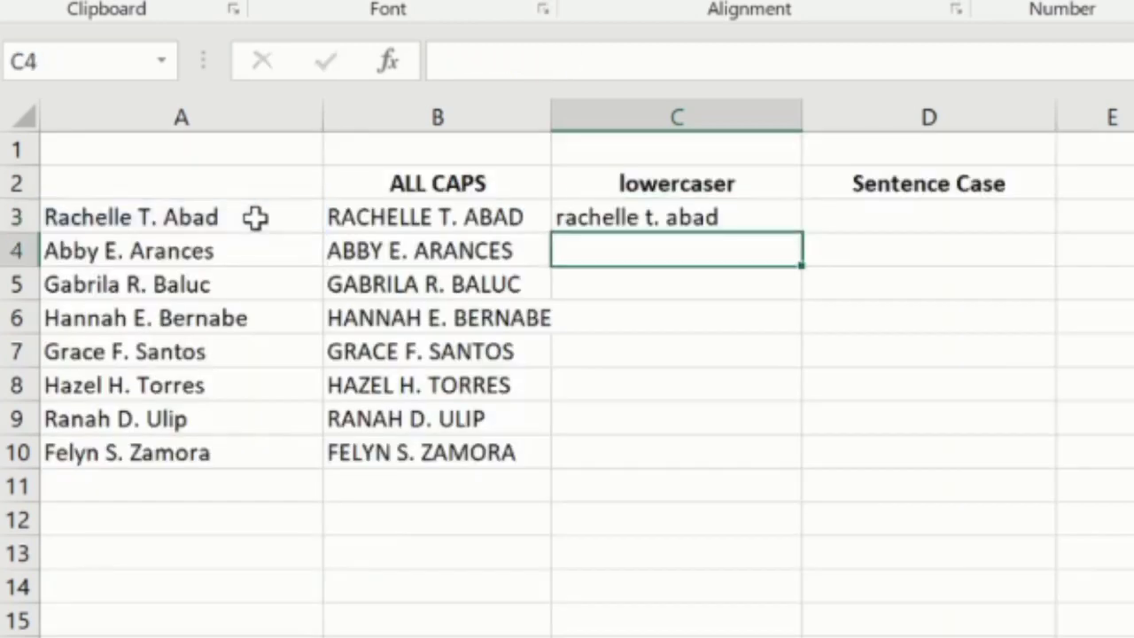
- Fill the LOWER formula in C3 down to C10
{"action": "left_click", "coordinate": [632, 211]}
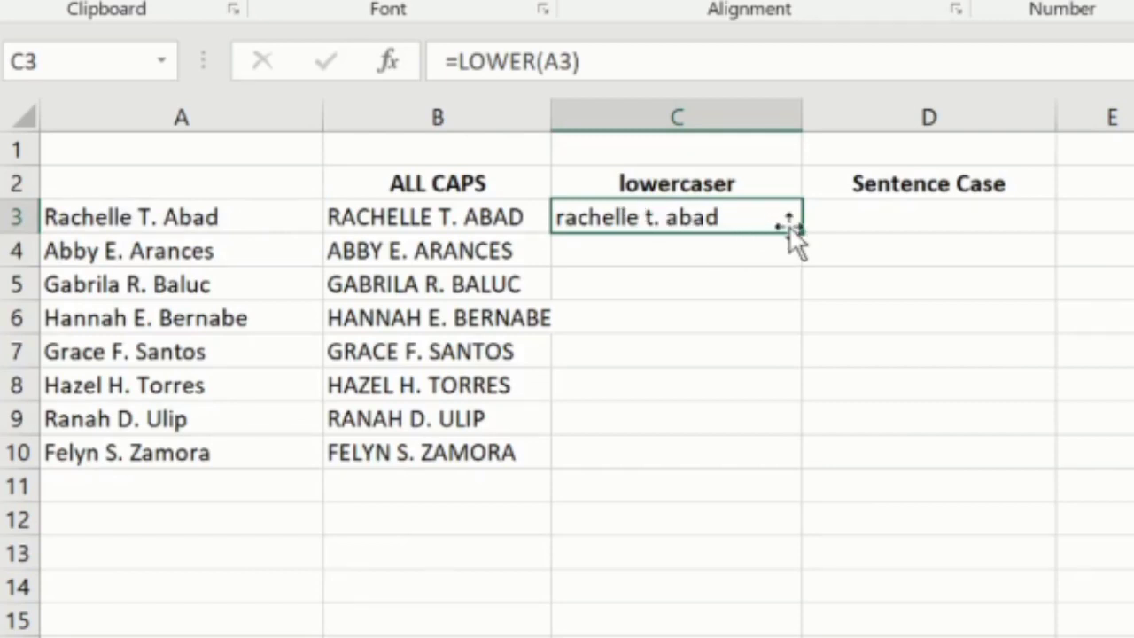
{"action": "left_click_drag", "start_coordinate": [803, 234], "coordinate": [805, 474]}
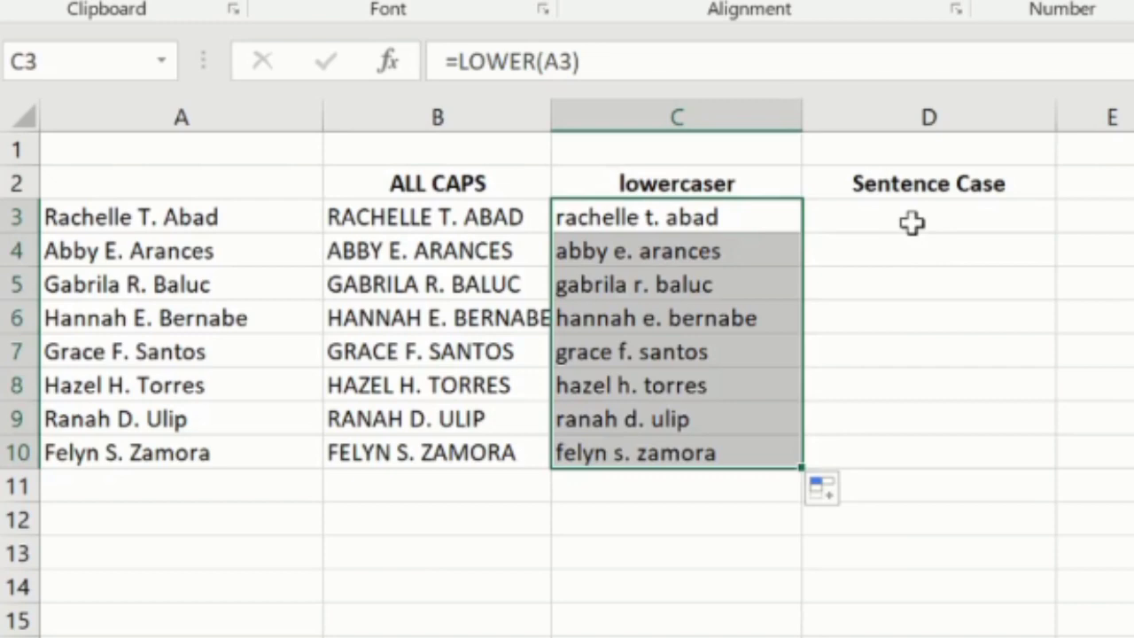
- Enter the formula =PROPER(B3) in D3 under the Sentence Case header
{"action": "left_click", "coordinate": [913, 224]}
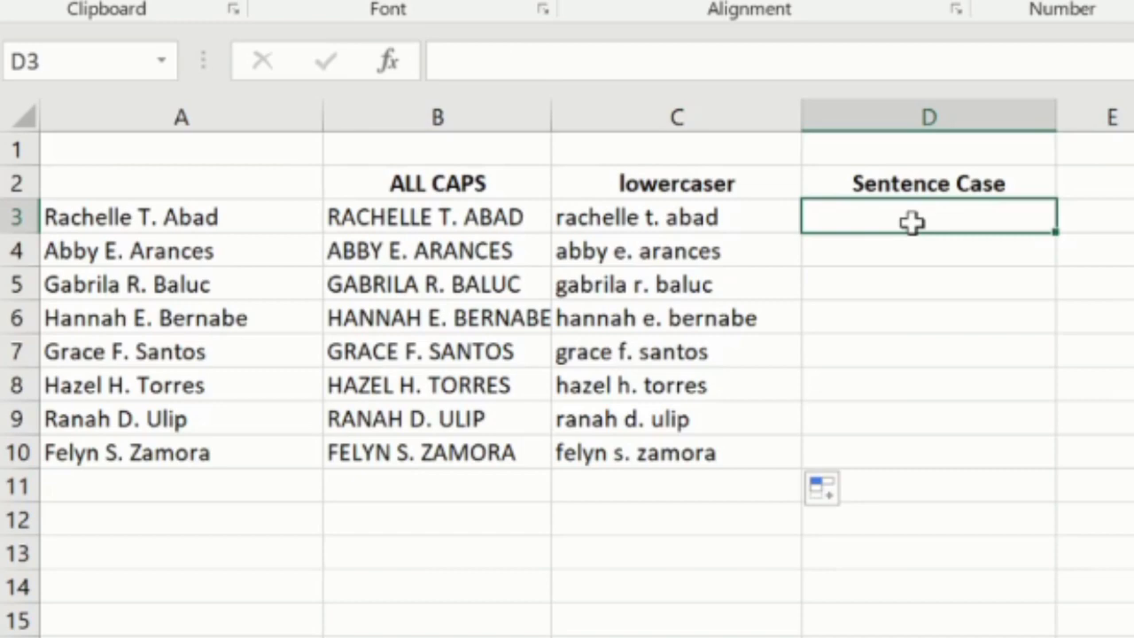
{"action": "double_click", "coordinate": [913, 222]}
{"action": "type", "text": "="}
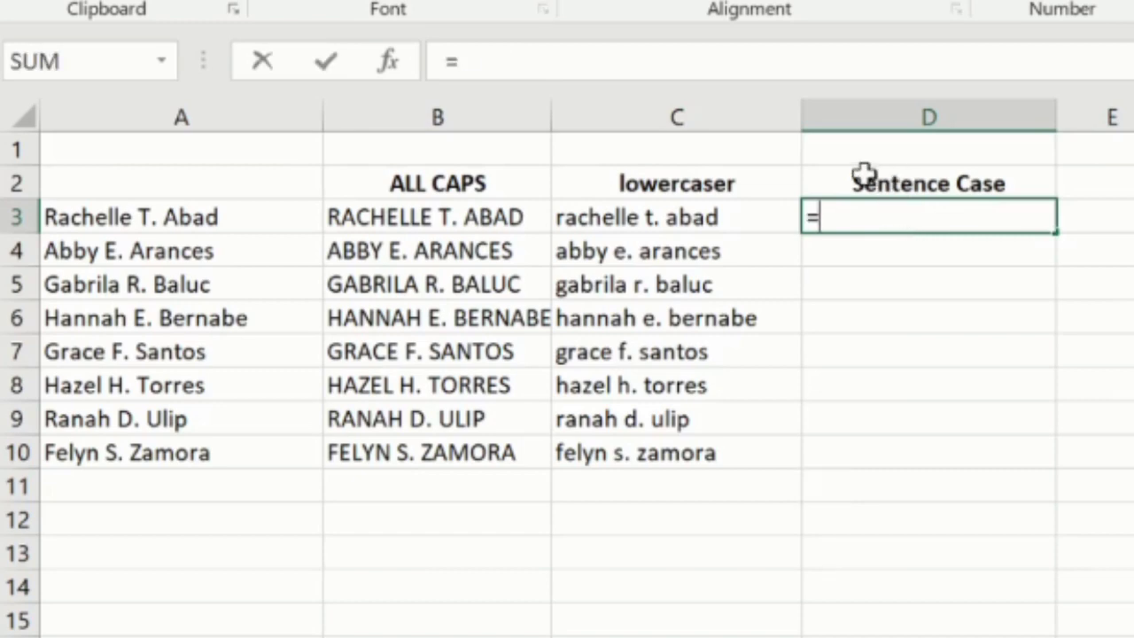
{"action": "type", "text": "Prop"}
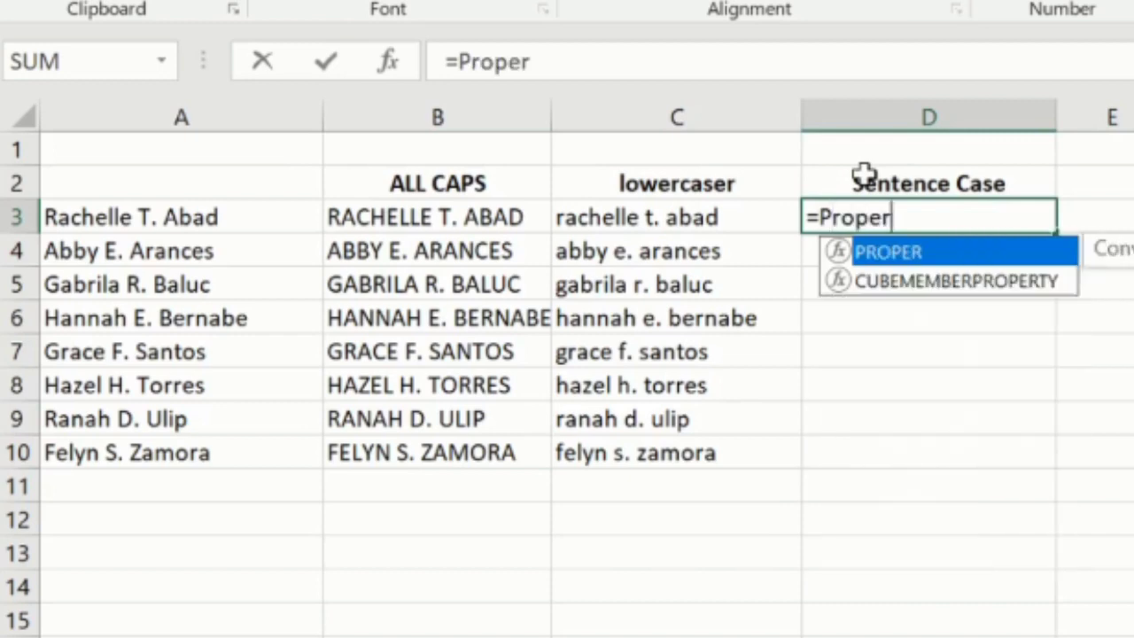
{"action": "type", "text": "er("}
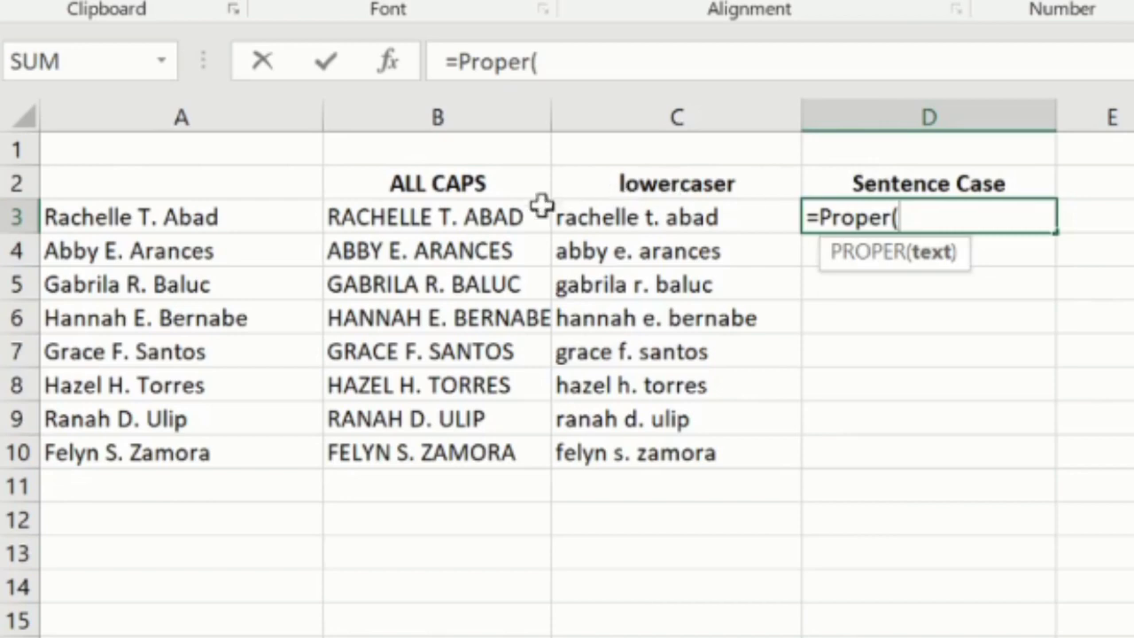
{"action": "left_click", "coordinate": [514, 216]}
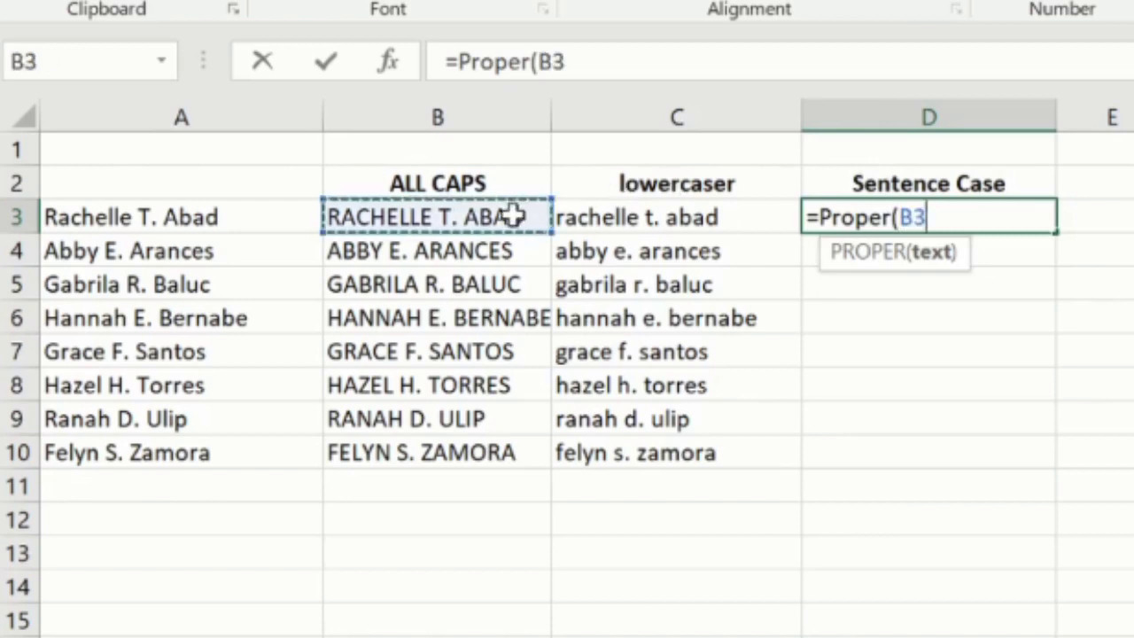
{"action": "type", "text": ")"}
{"action": "key", "text": "Return"}
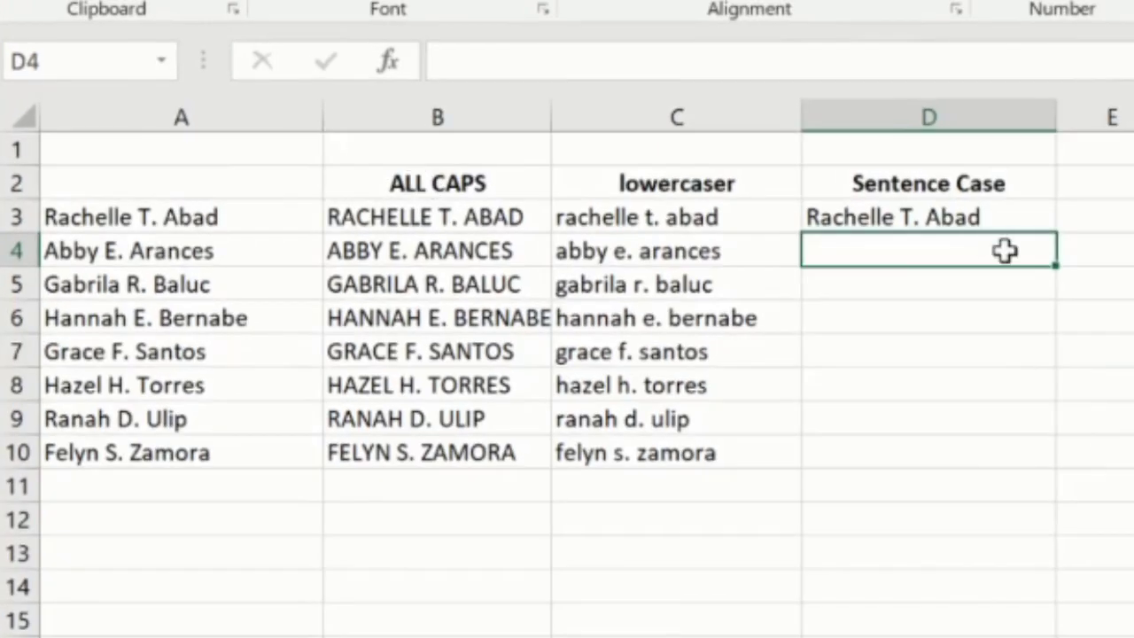
- Fill the PROPER formula in D3 down to D10
{"action": "left_click", "coordinate": [1038, 217]}
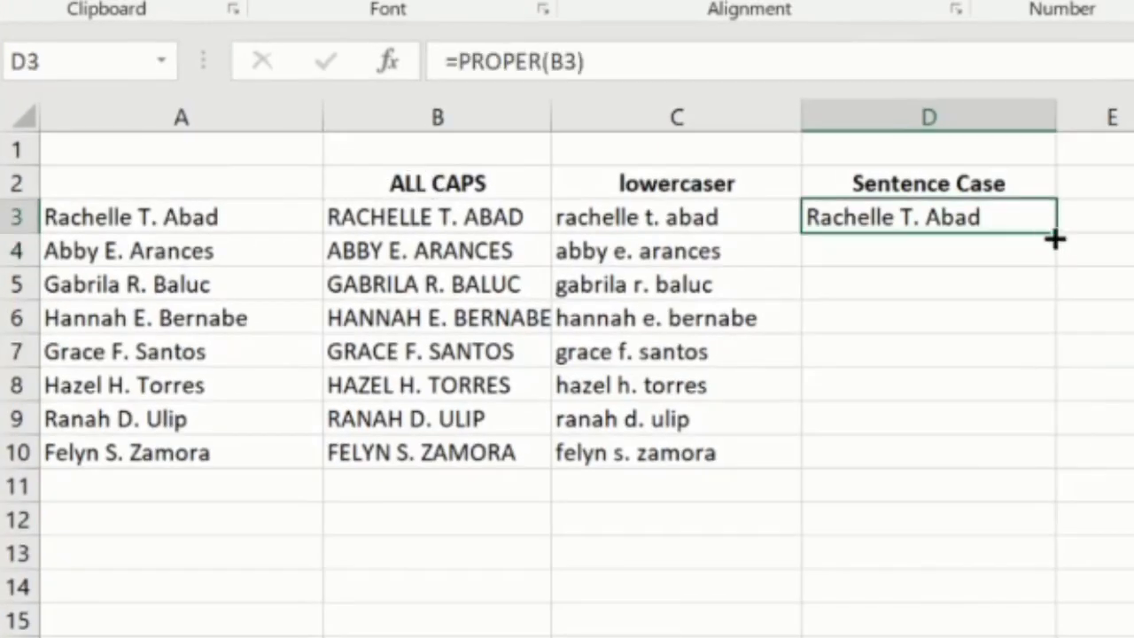
{"action": "double_click", "coordinate": [1057, 235]}
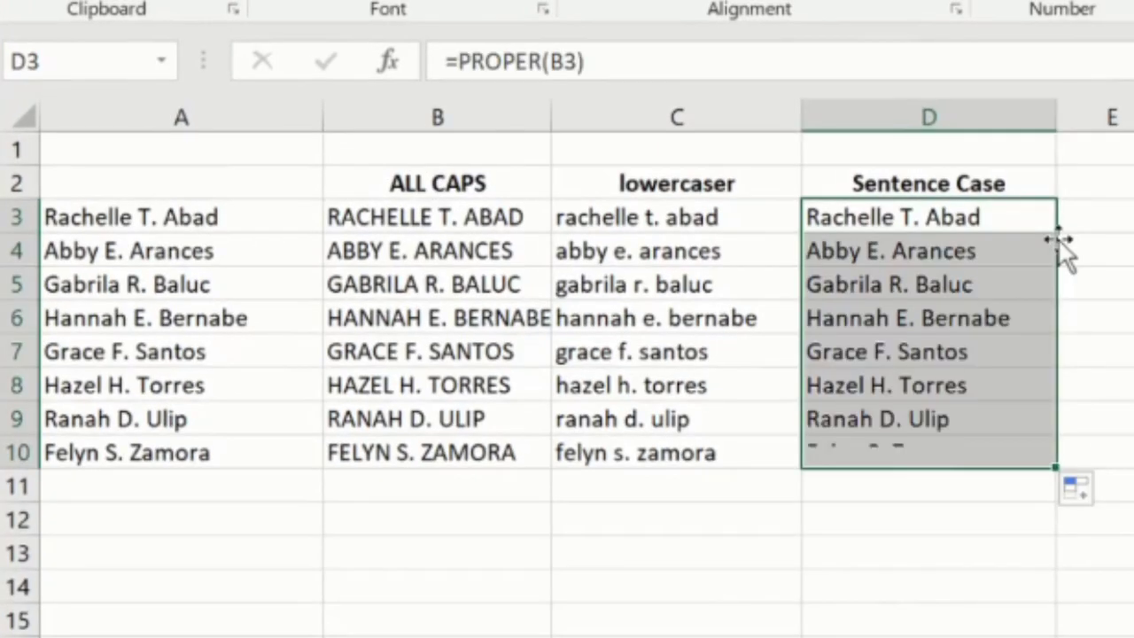